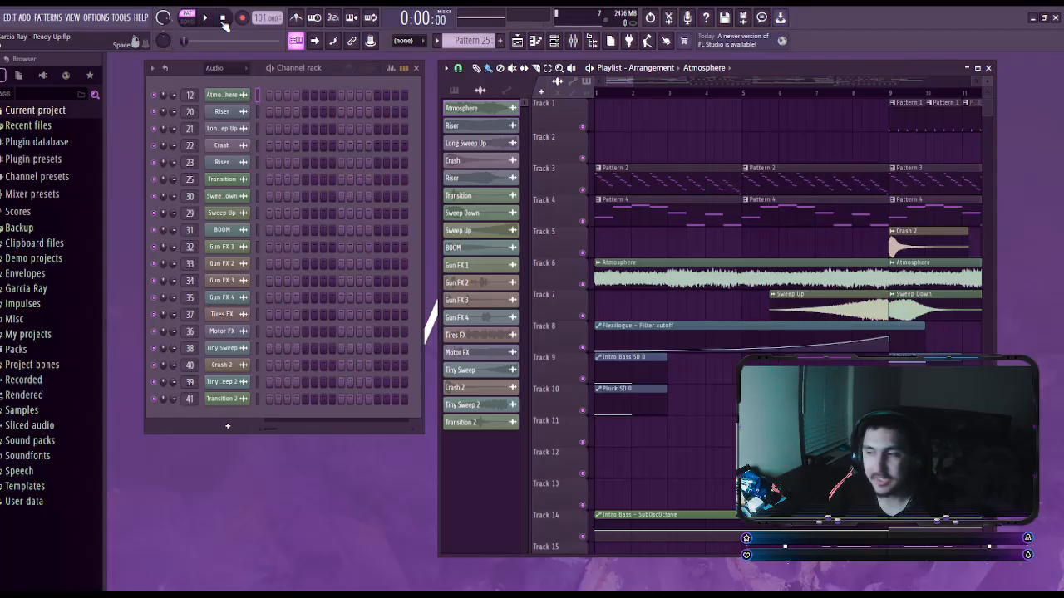
- Open the Pluck notes of Pattern 2 in the piano roll, then play Pattern 2 and Pattern 3
double_click(649, 213)
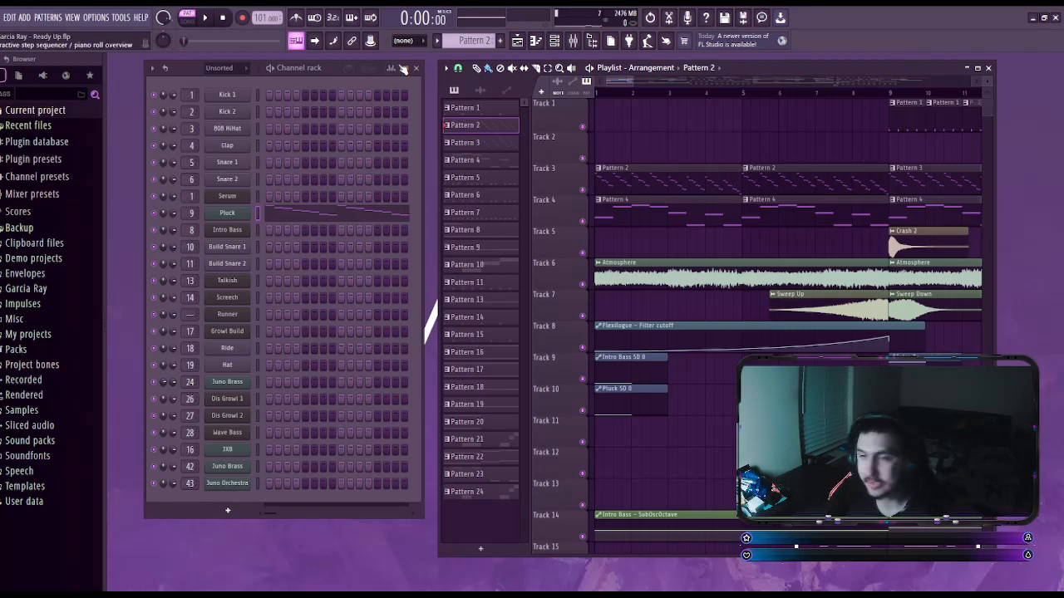
click(316, 214)
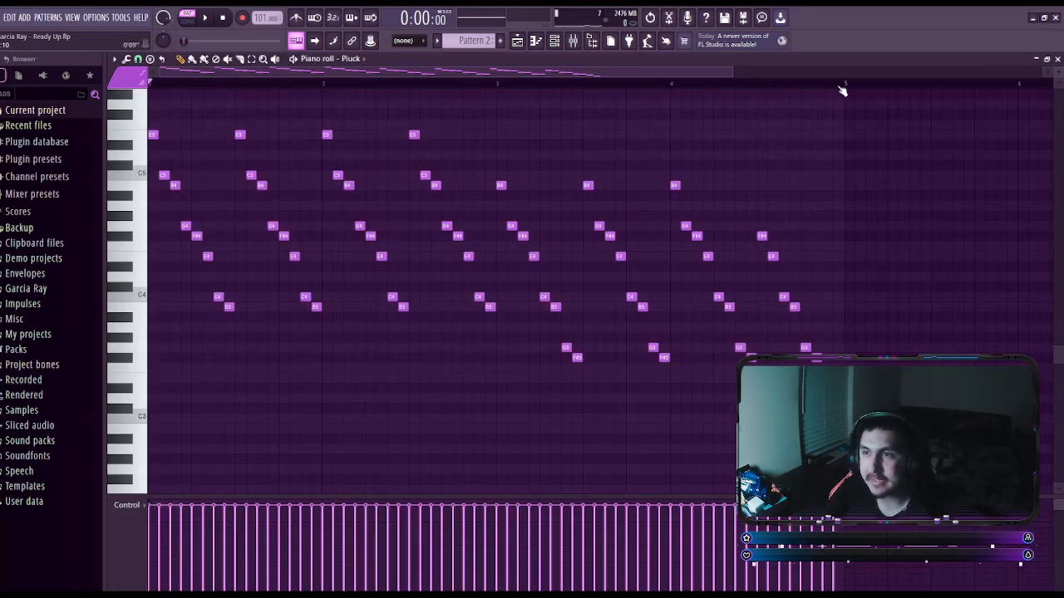
click(204, 18)
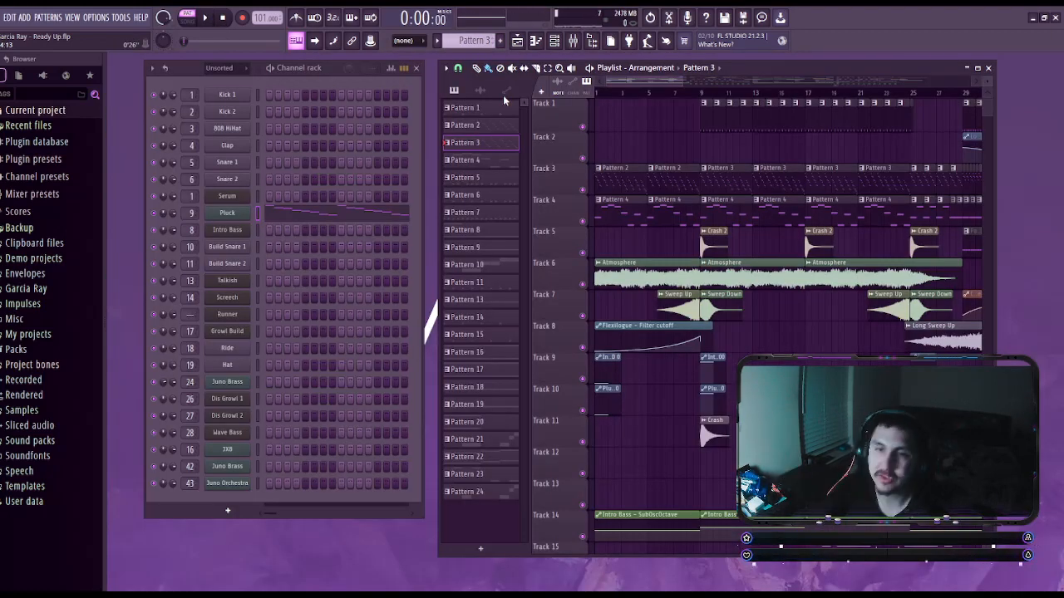
key(space)
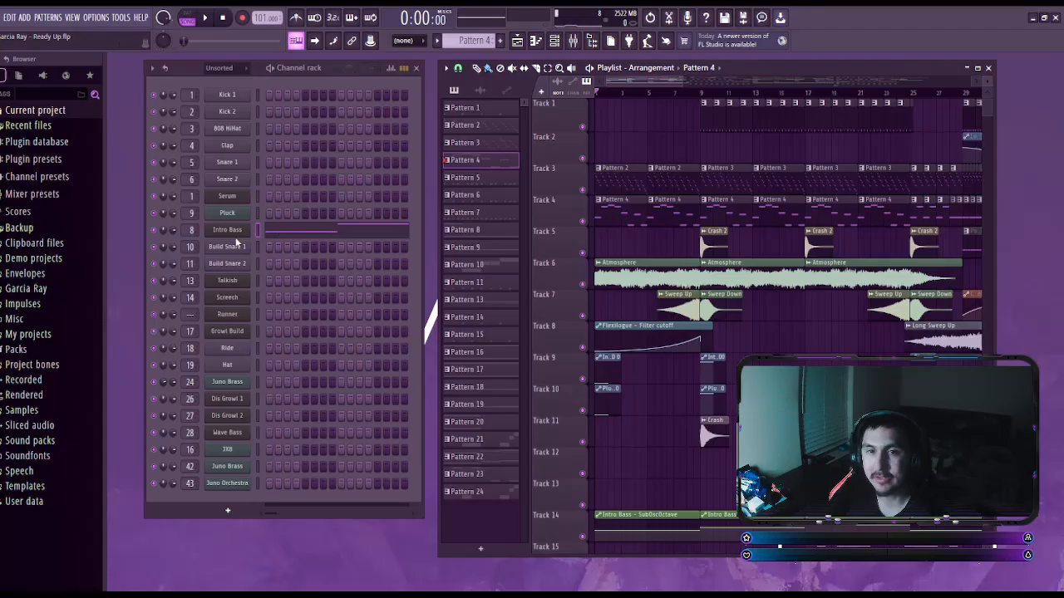
- Inspect the Intro Bass Serum patch's sub oscillator octave at the start of the song and at bar 9
click(234, 236)
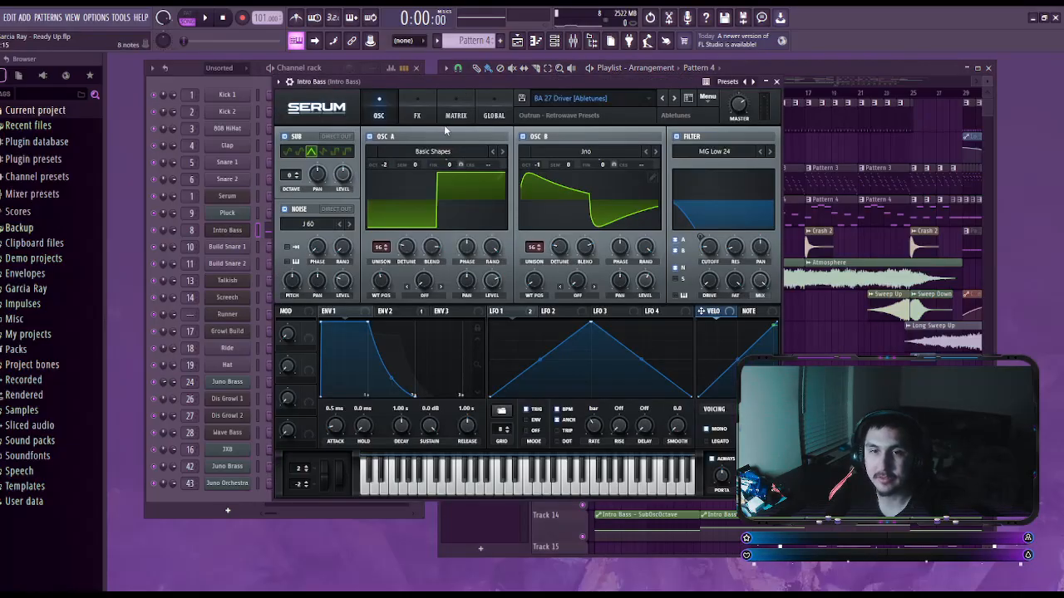
drag(472, 79, 466, 82)
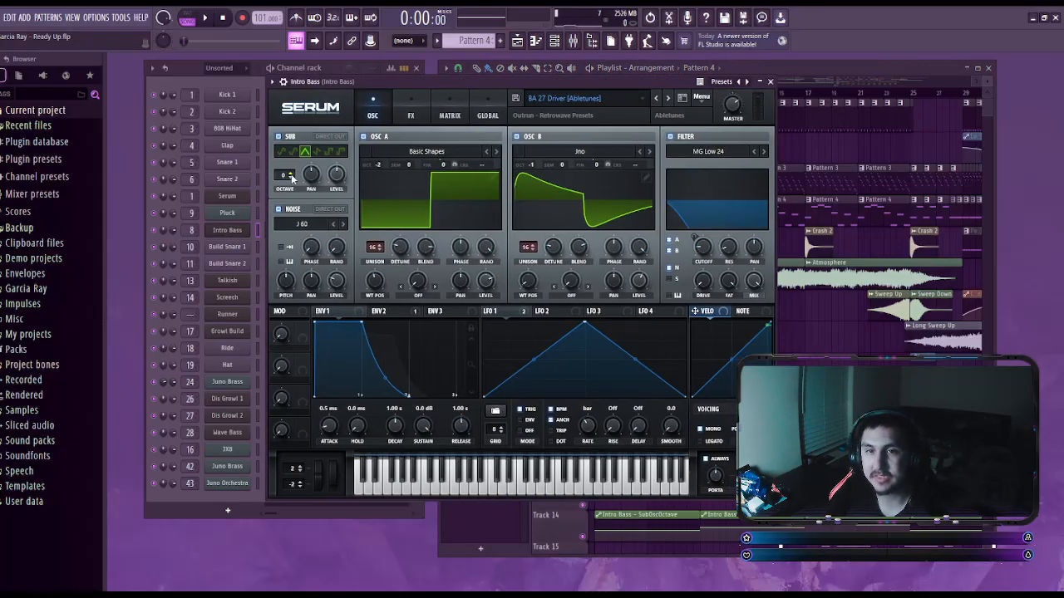
click(770, 82)
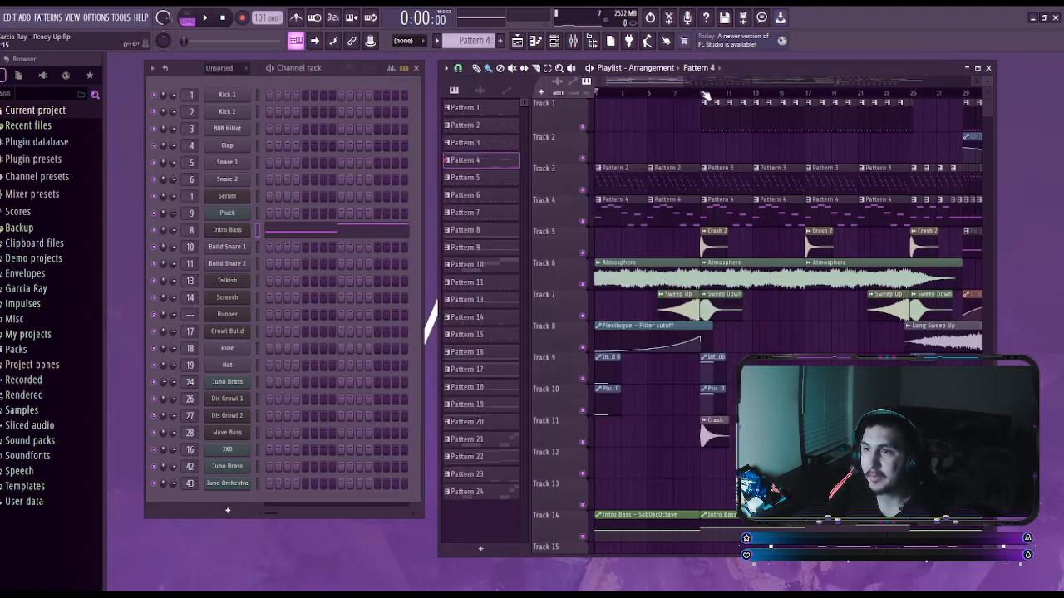
scroll(675, 207, right, 3)
click(227, 229)
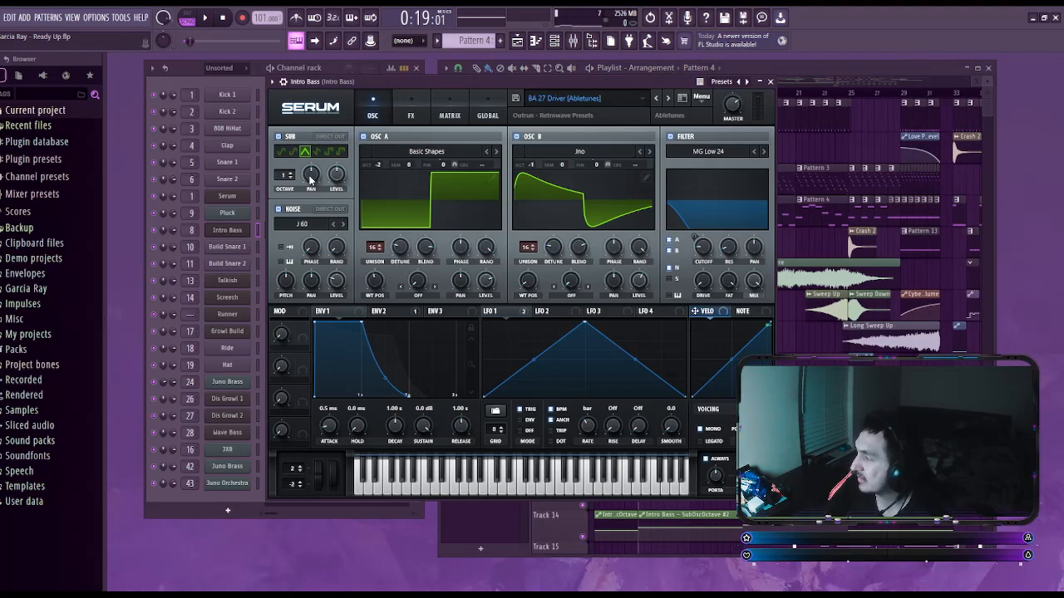
click(771, 82)
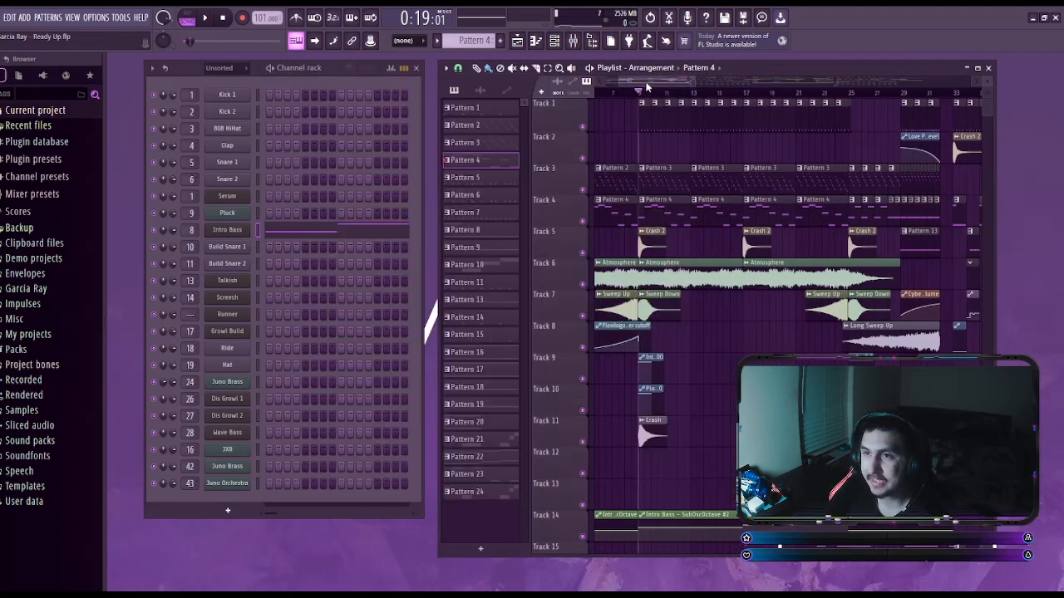
- Solo track 4 and play the Intro Bass part with its piano roll open, then check its Serum sub octave at bar 17
right_click(584, 223)
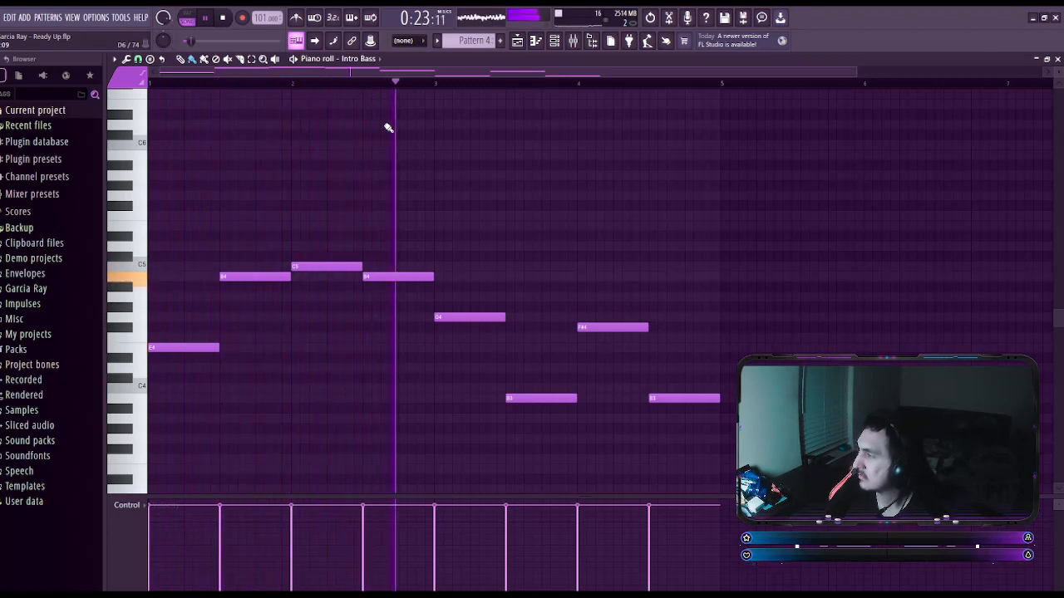
key(space)
key(F7)
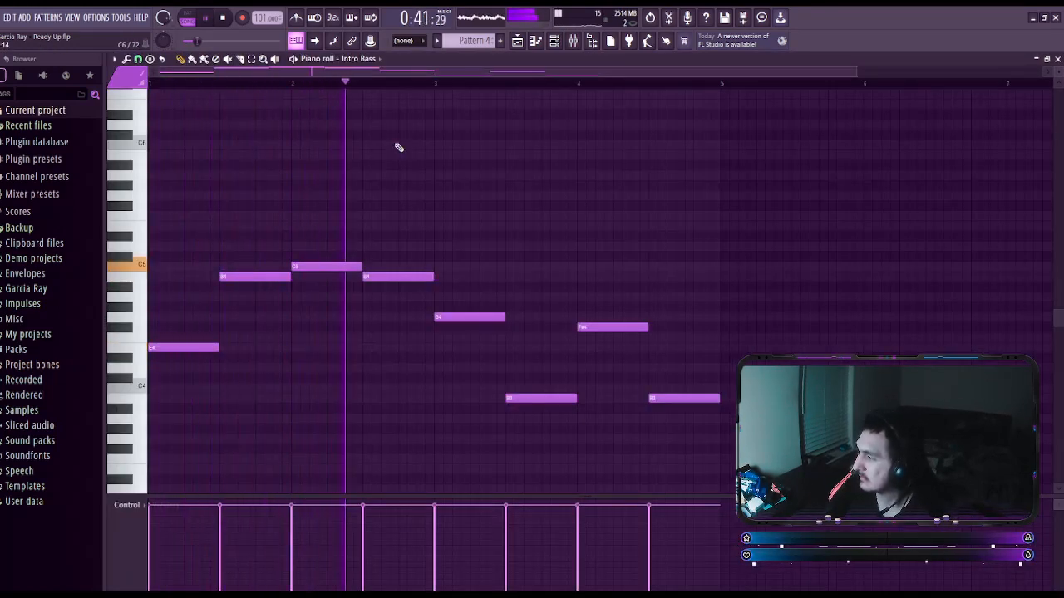
key(space)
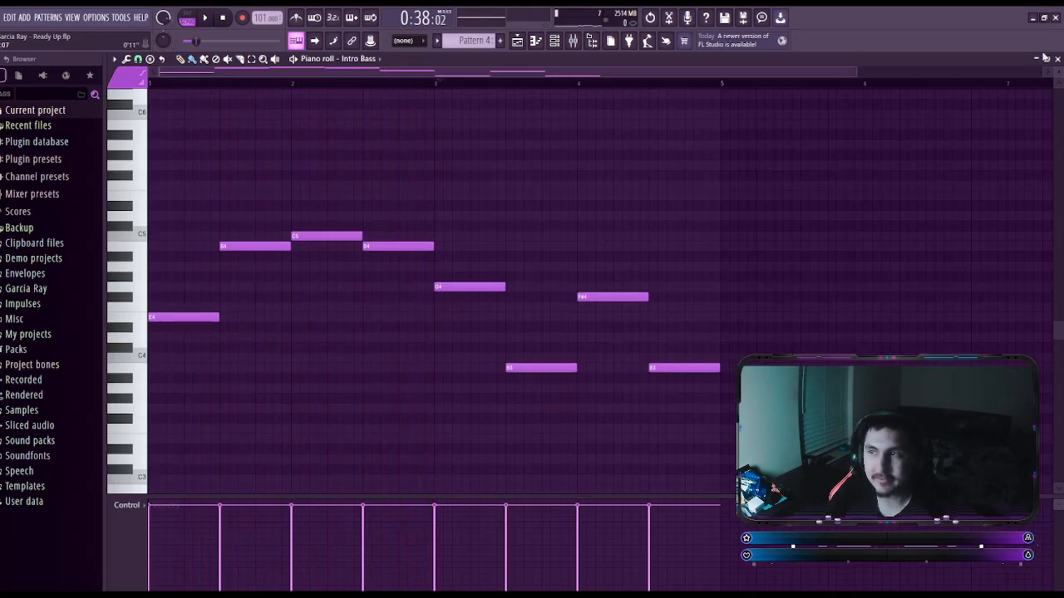
key(F7)
click(229, 229)
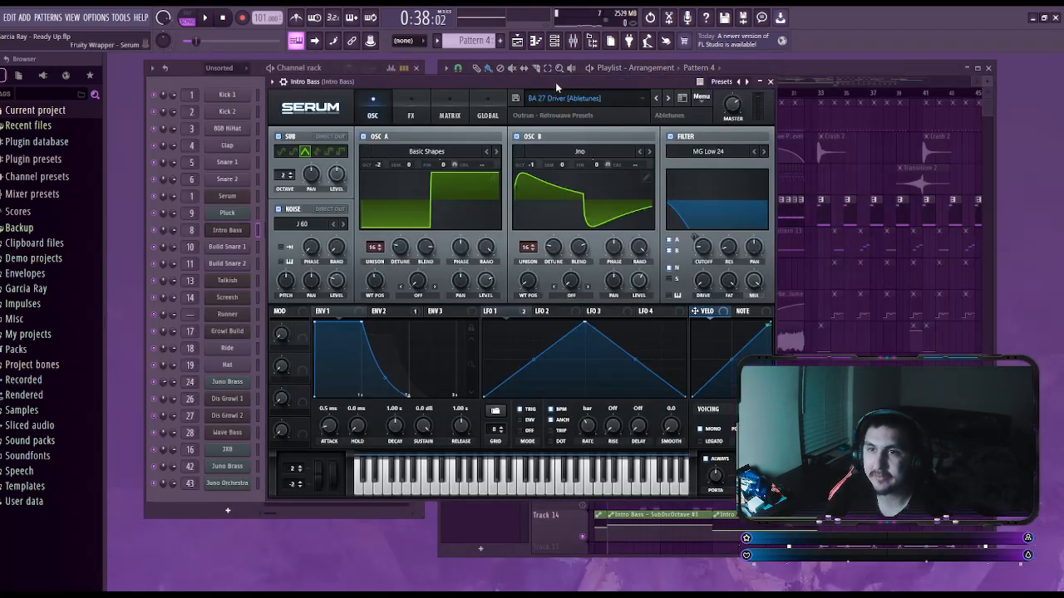
drag(555, 83, 546, 81)
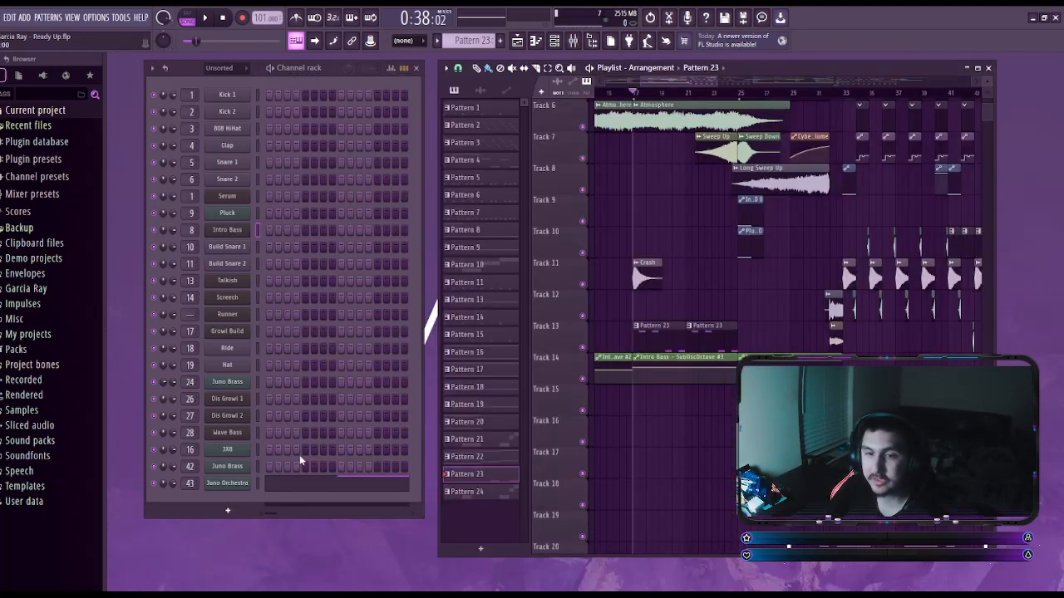
- Examine the Juno Orchestra preset in FLEX and play its Pattern 23 notes in the piano roll
click(235, 485)
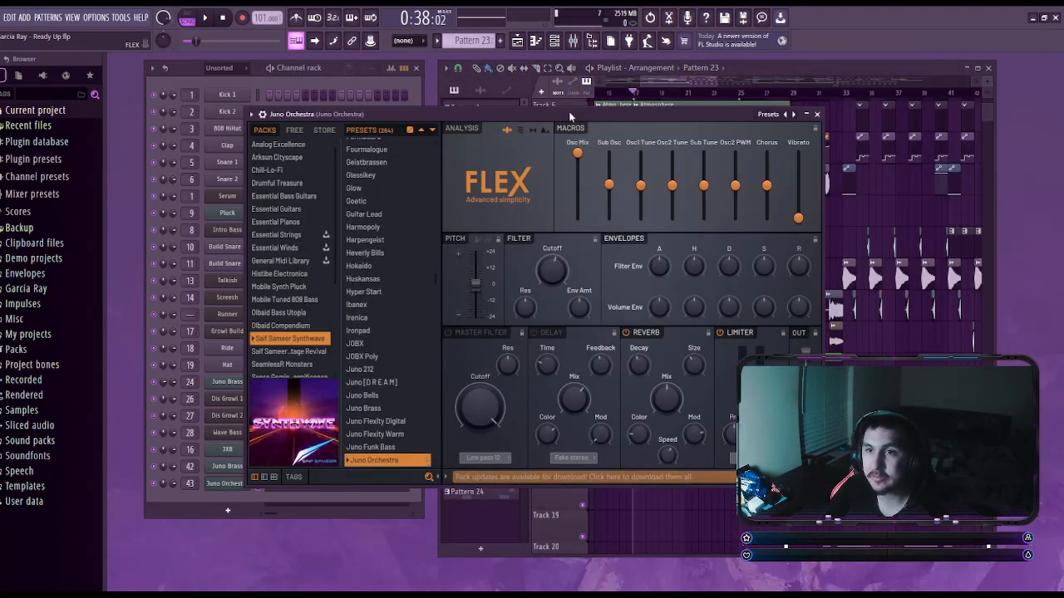
drag(567, 106, 568, 96)
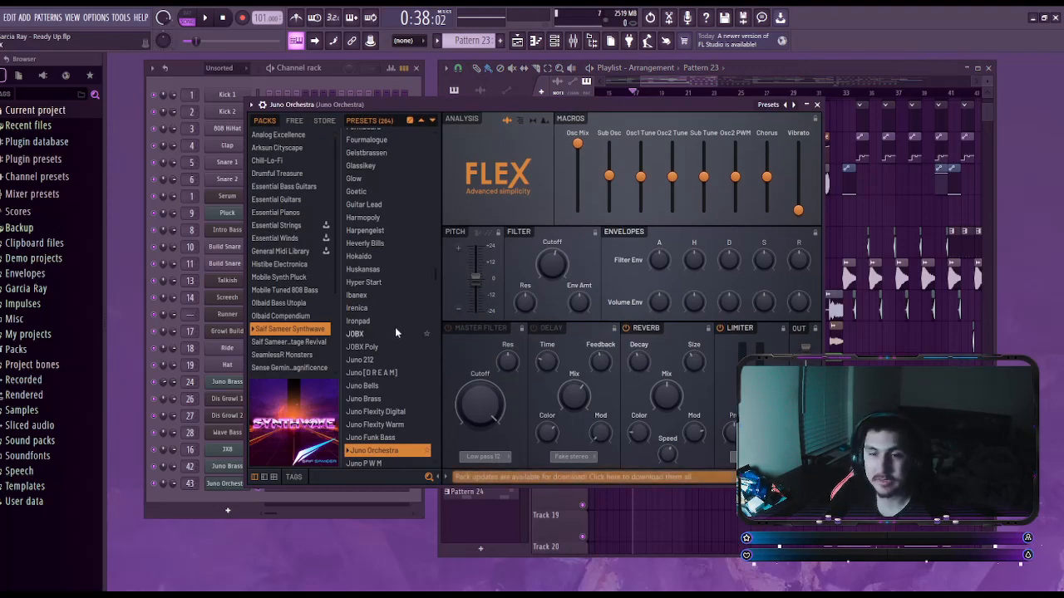
scroll(390, 324, down, 4)
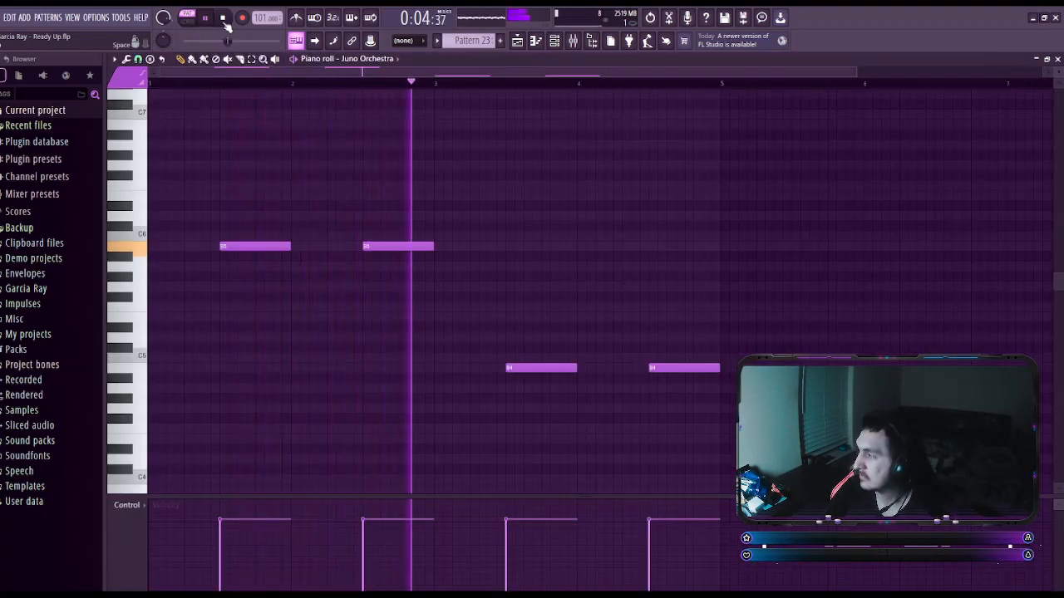
click(223, 19)
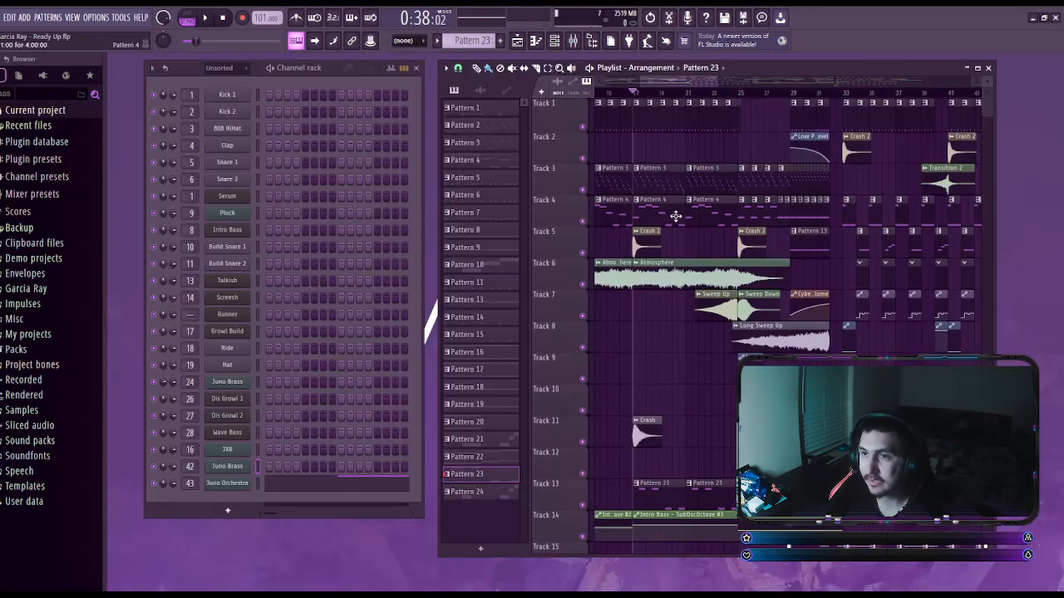
- Play the arrangement from bar 17, then play the drop from bar 33
click(207, 19)
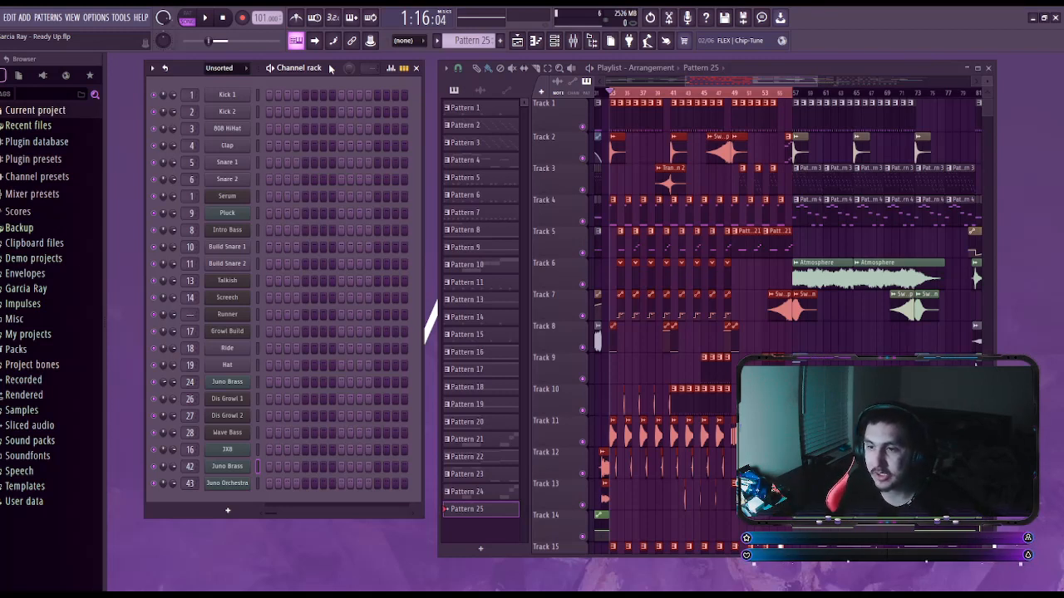
click(613, 95)
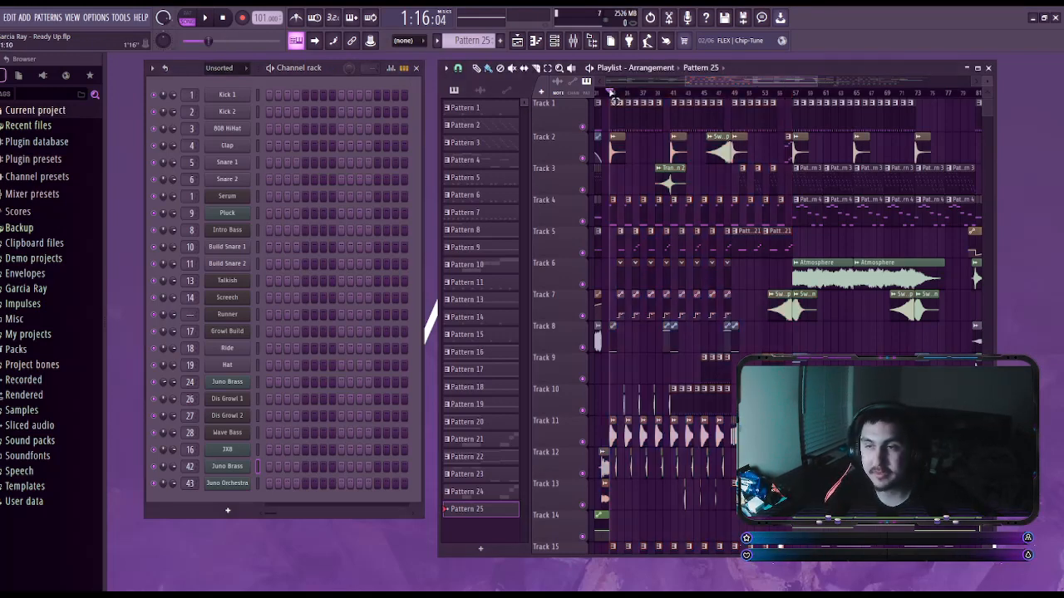
scroll(787, 86, left, 2)
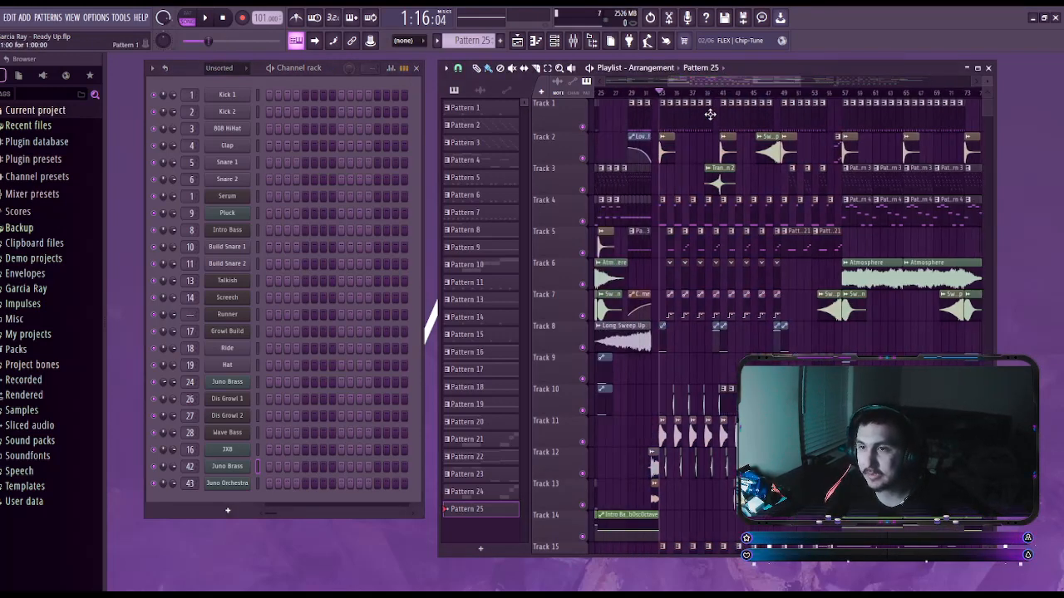
drag(710, 83, 702, 114)
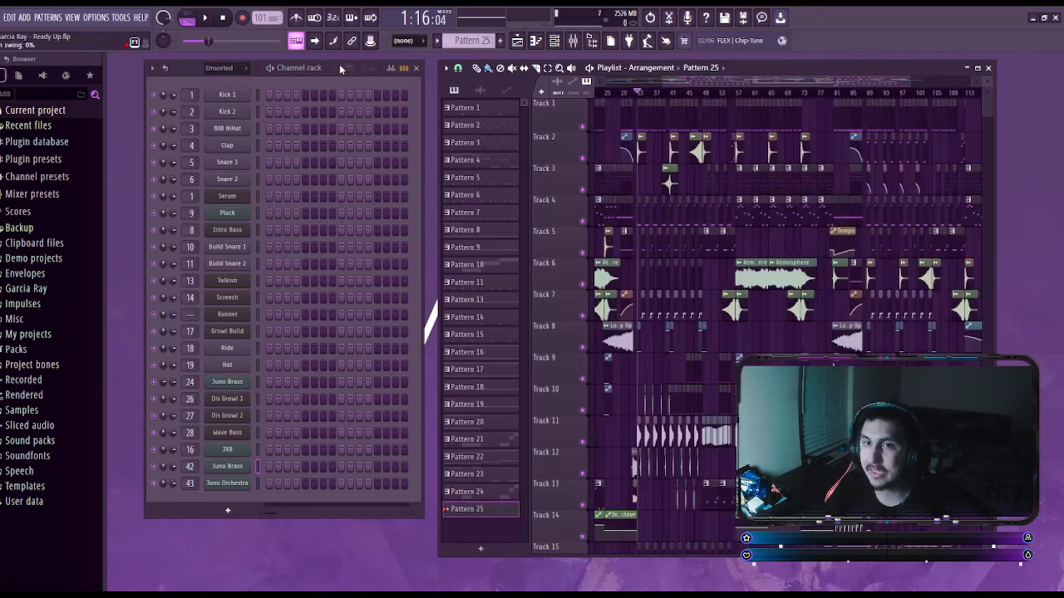
drag(330, 65, 325, 67)
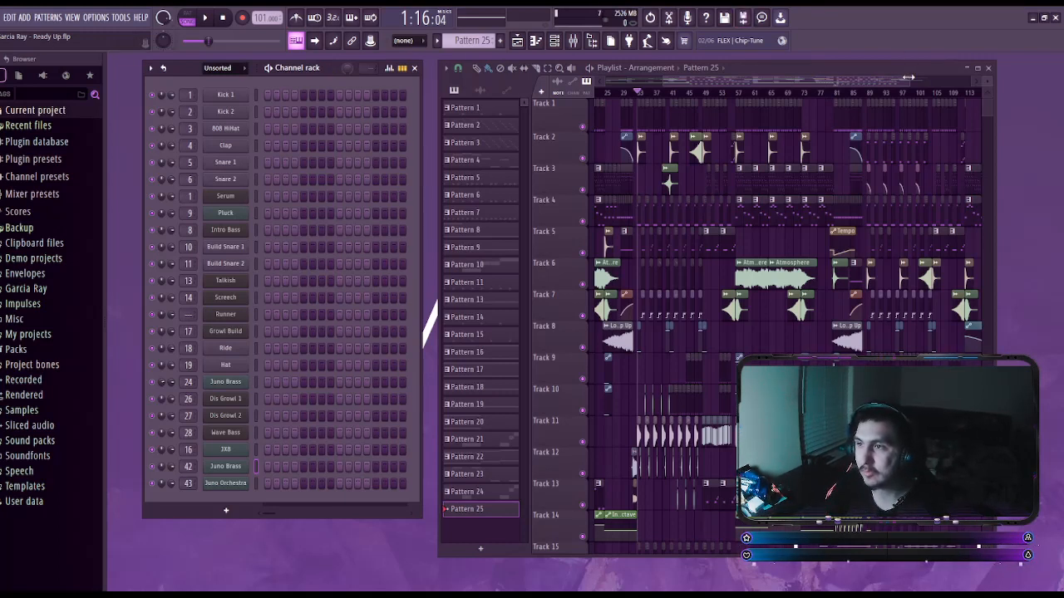
drag(909, 78, 802, 79)
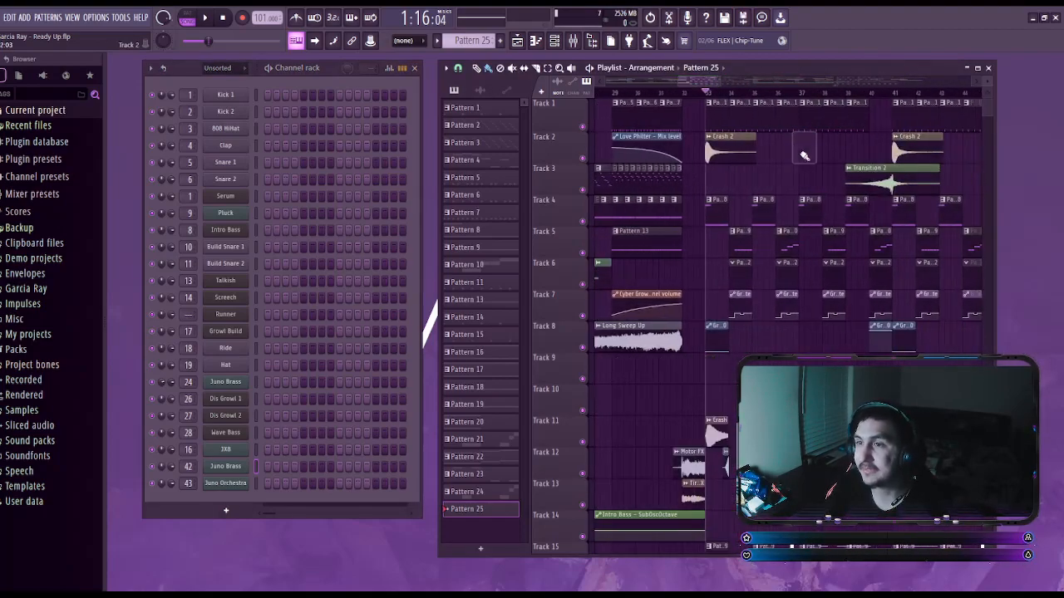
key(space)
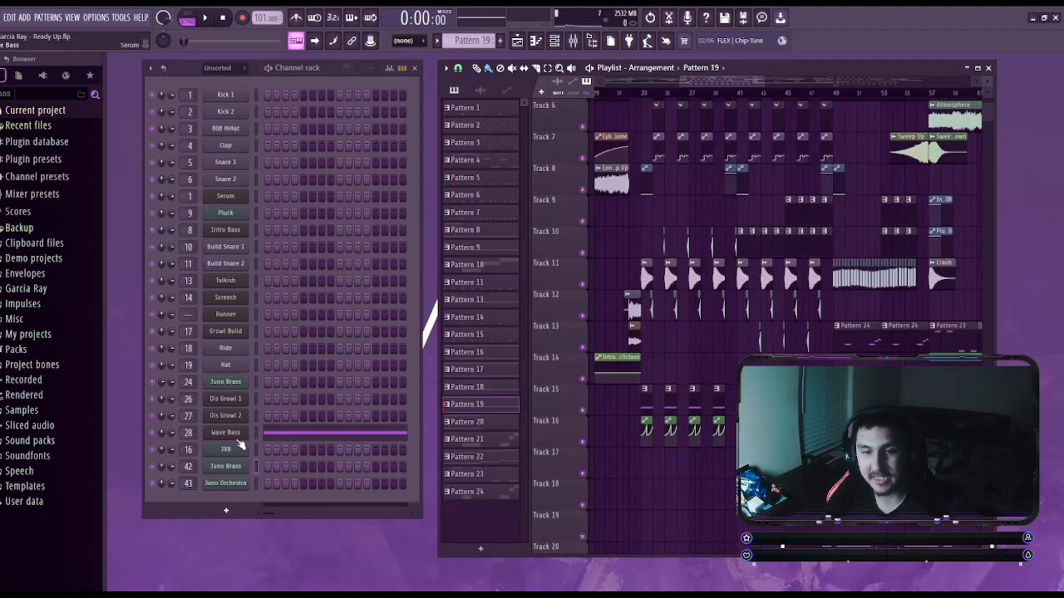
- Examine the Wave Bass Serum patch and play its Pattern 19 note in the piano roll
click(227, 449)
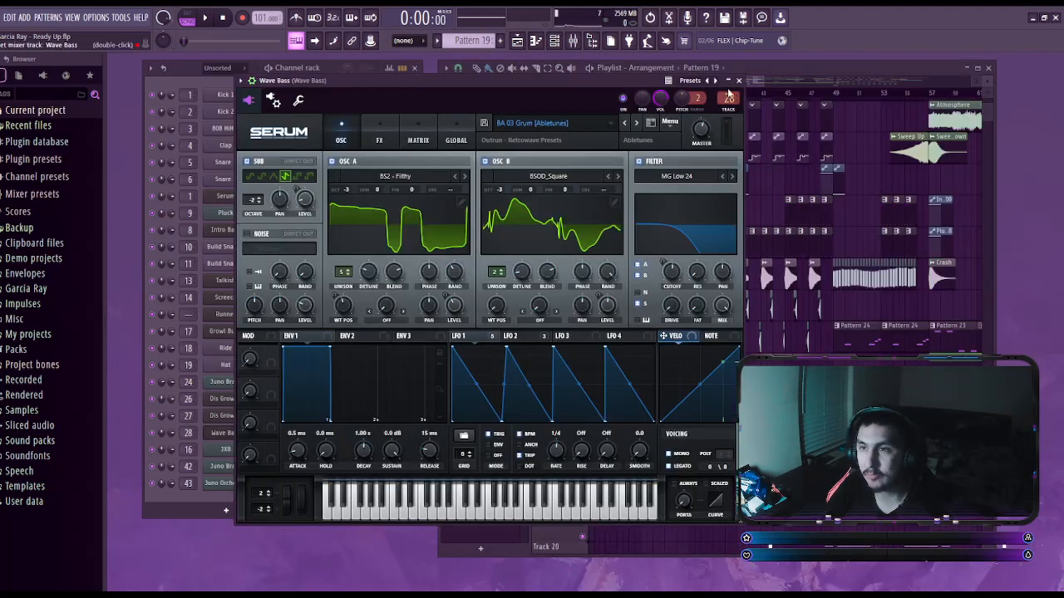
click(741, 82)
click(248, 432)
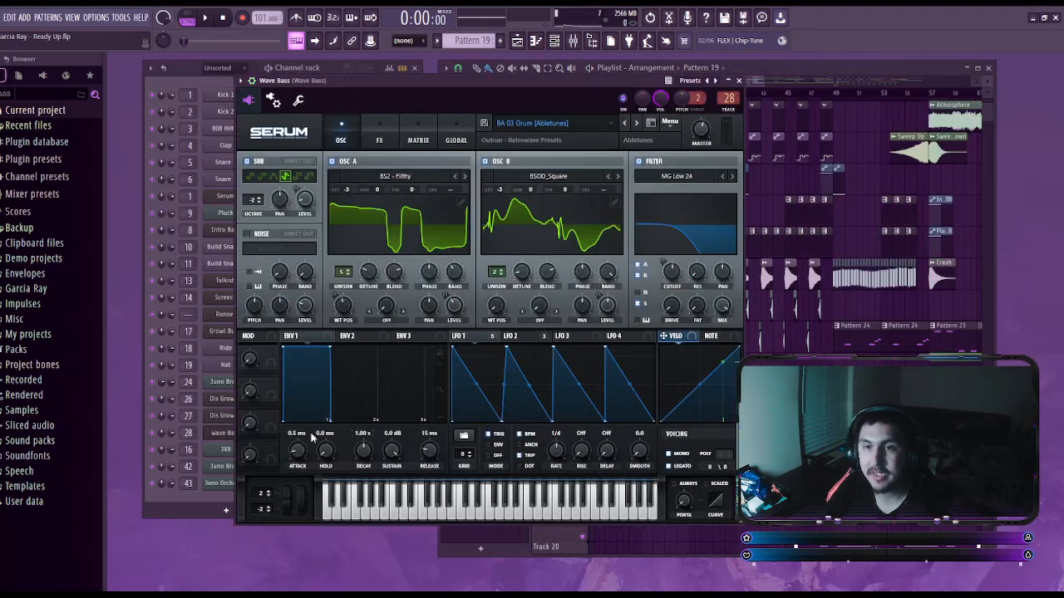
key(F7)
key(space)
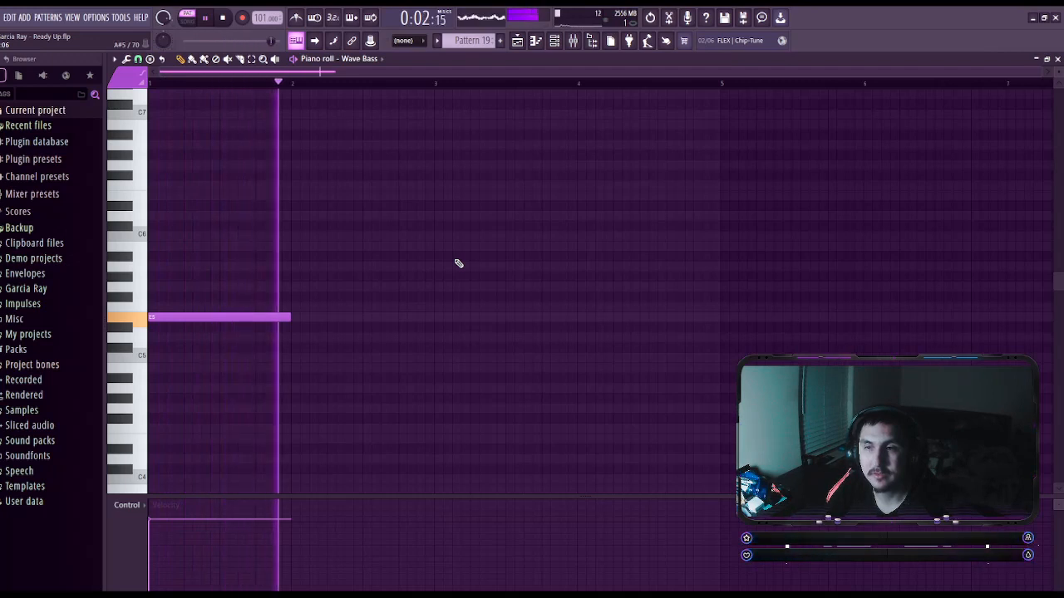
key(space)
key(F7)
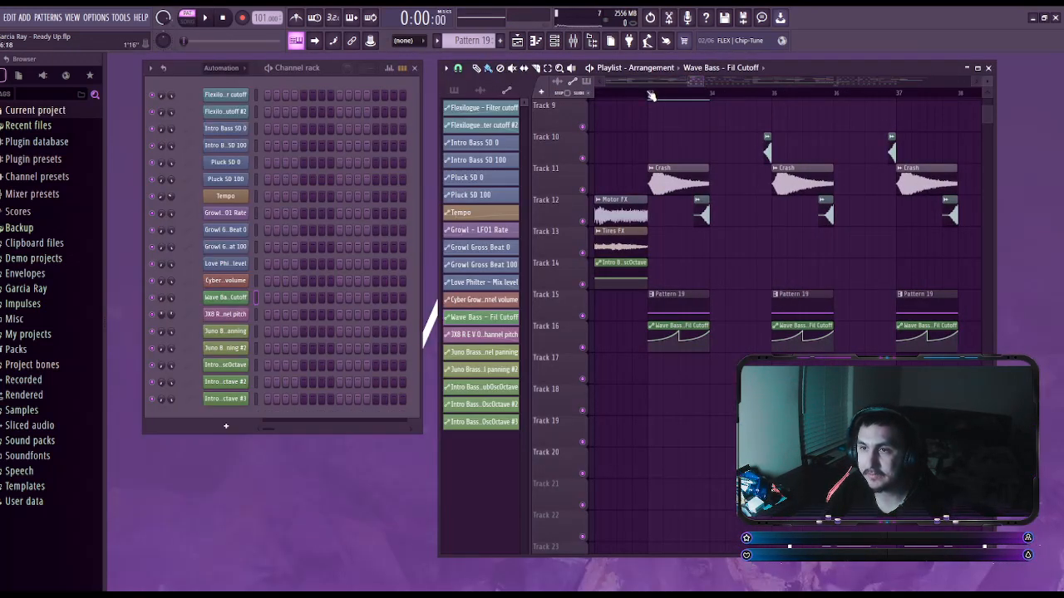
- Solo tracks 15 and 16 and play the Wave Bass with its filter cutoff automation from bar 33
click(650, 94)
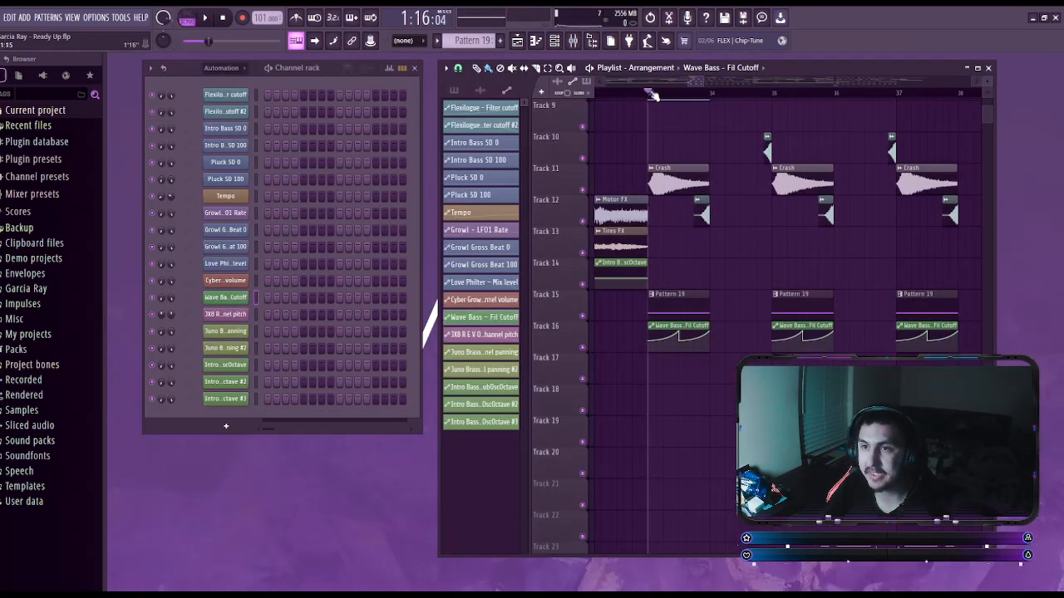
ctrl+click(582, 316)
click(581, 347)
click(205, 17)
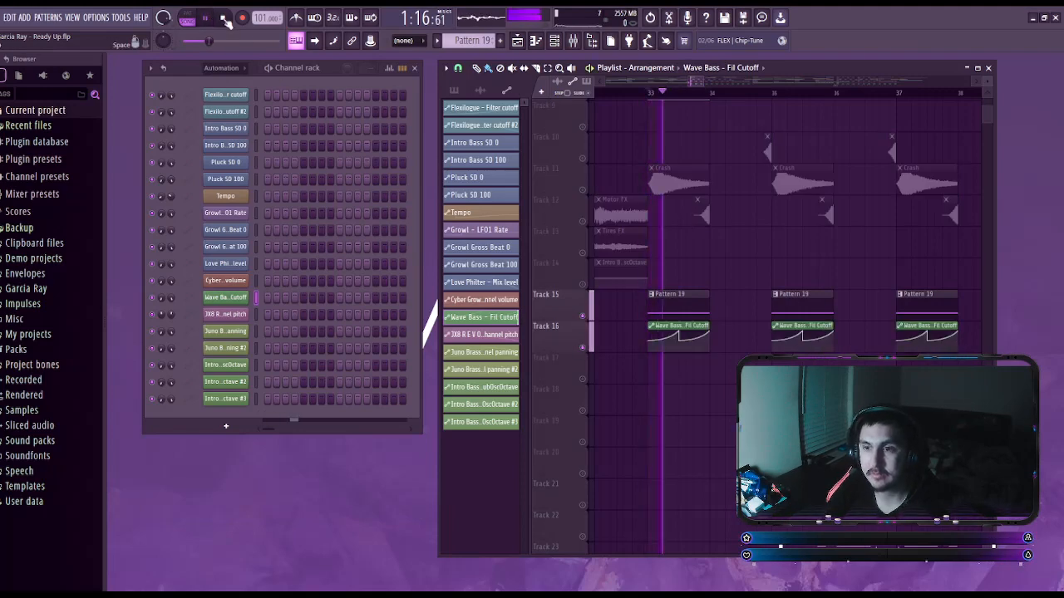
click(224, 18)
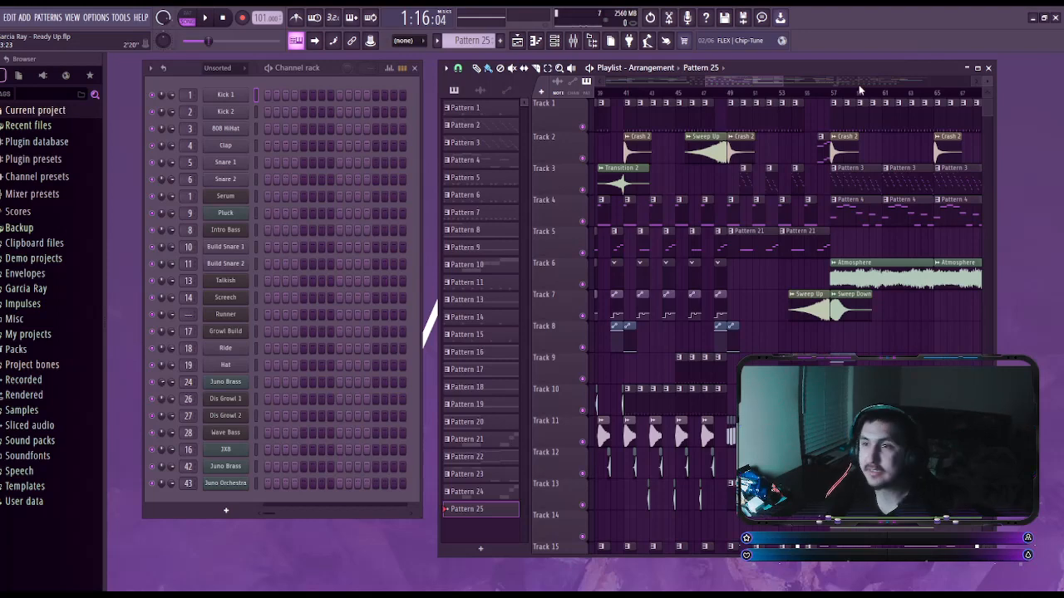
- Play the chopped Riser clips on soloed track 11 from bar 49, then return to Pattern 25
drag(779, 85, 819, 152)
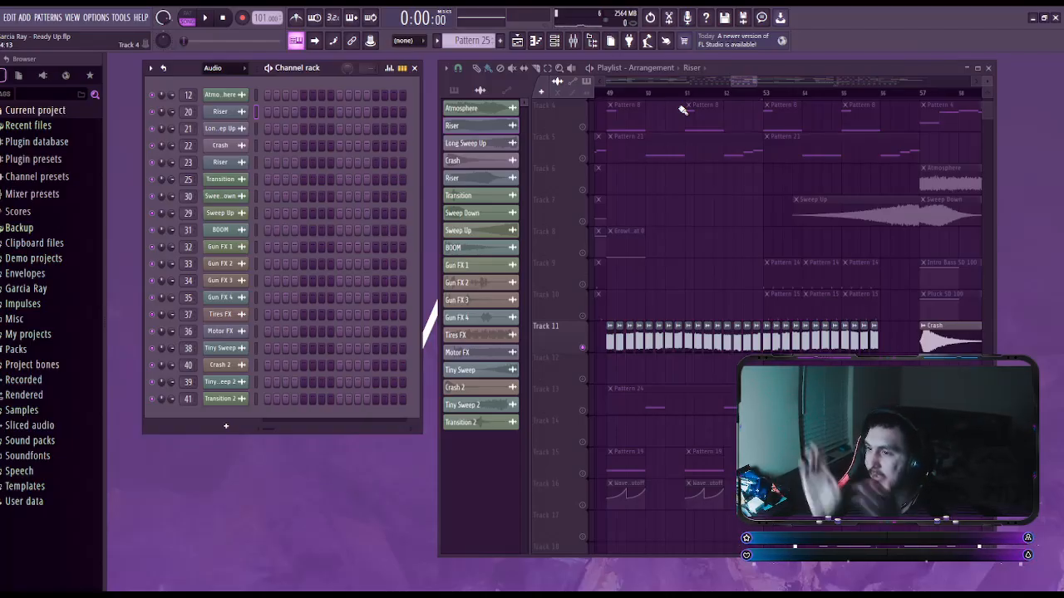
scroll(693, 157, down, 2)
click(608, 91)
key(space)
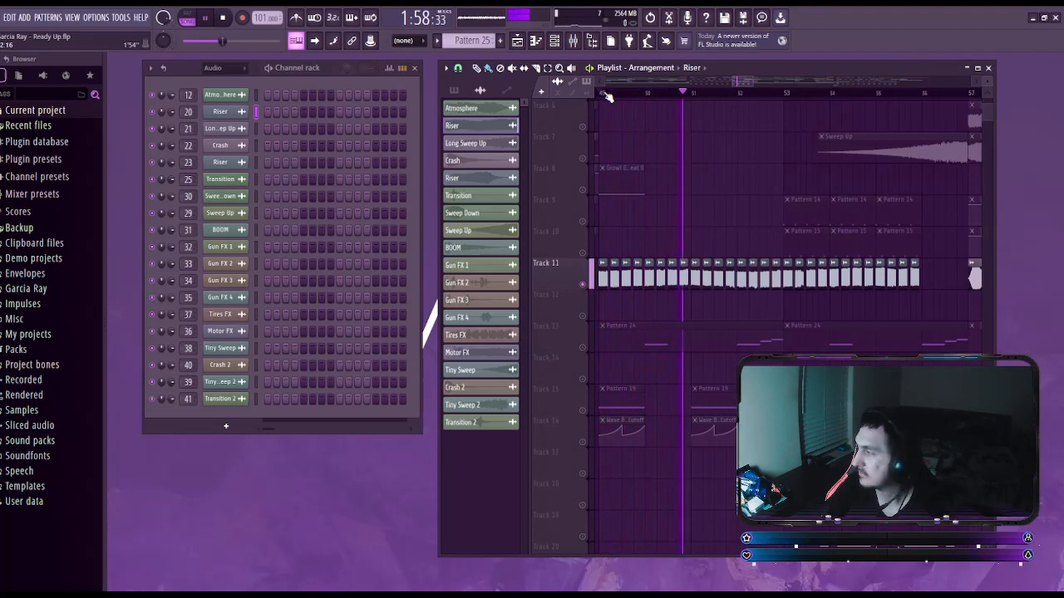
key(space)
click(491, 45)
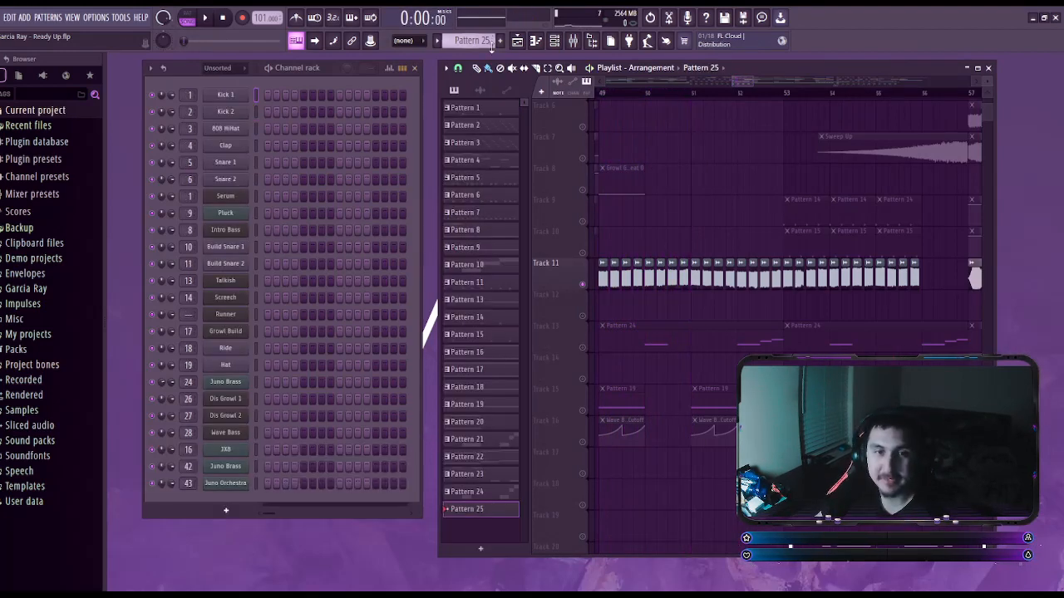
- Unsolo track 11 and play the full arrangement from about bar 57
right_click(582, 222)
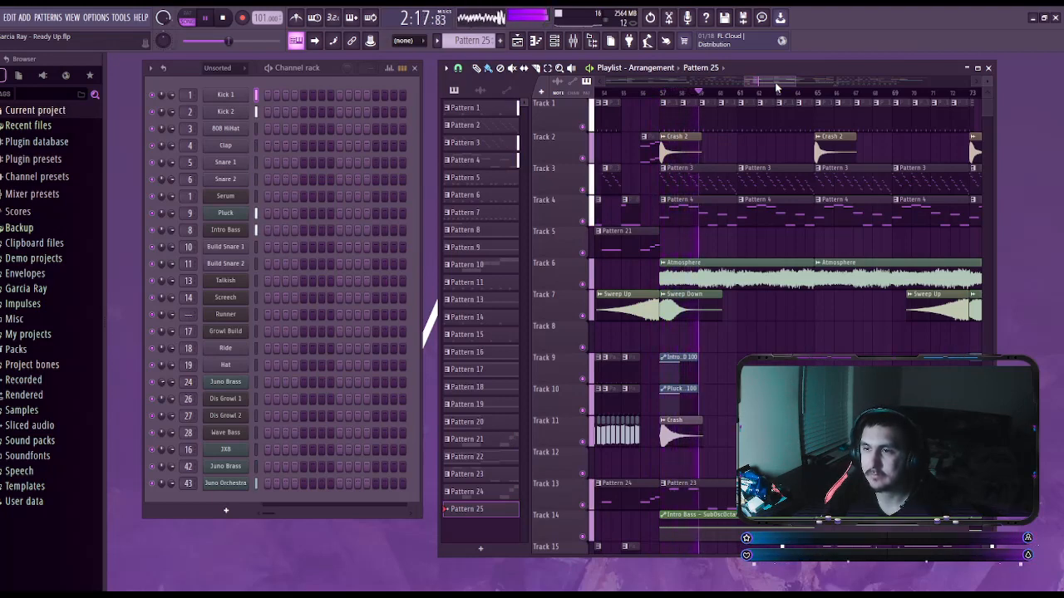
key(space)
scroll(778, 87, down, 3)
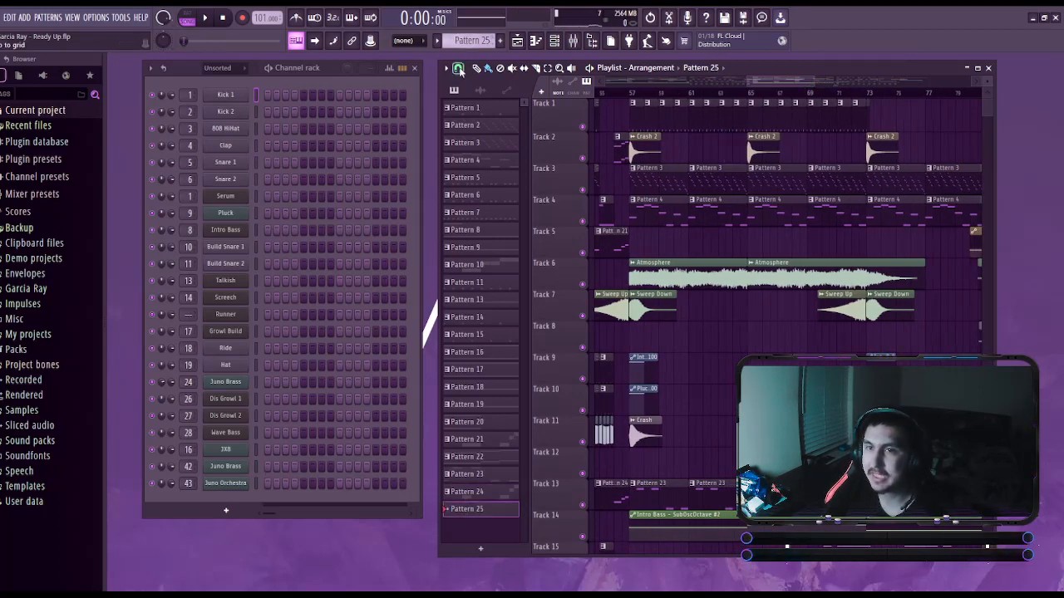
scroll(811, 87, down, 4)
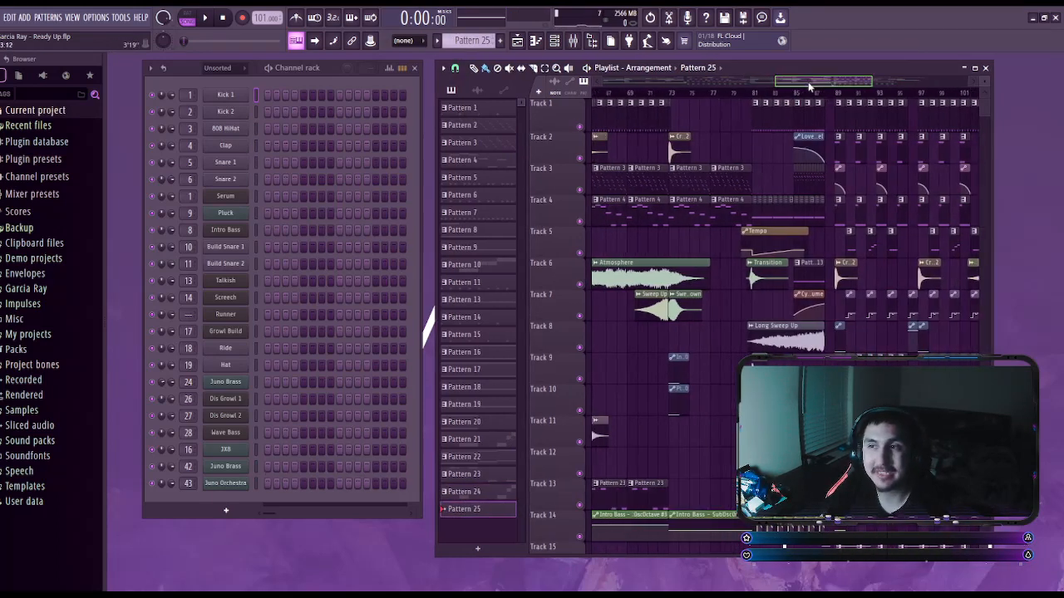
- Play the tempo-automated build-up from about bar 80, including the Long Sweep Up and Riser clips
click(673, 90)
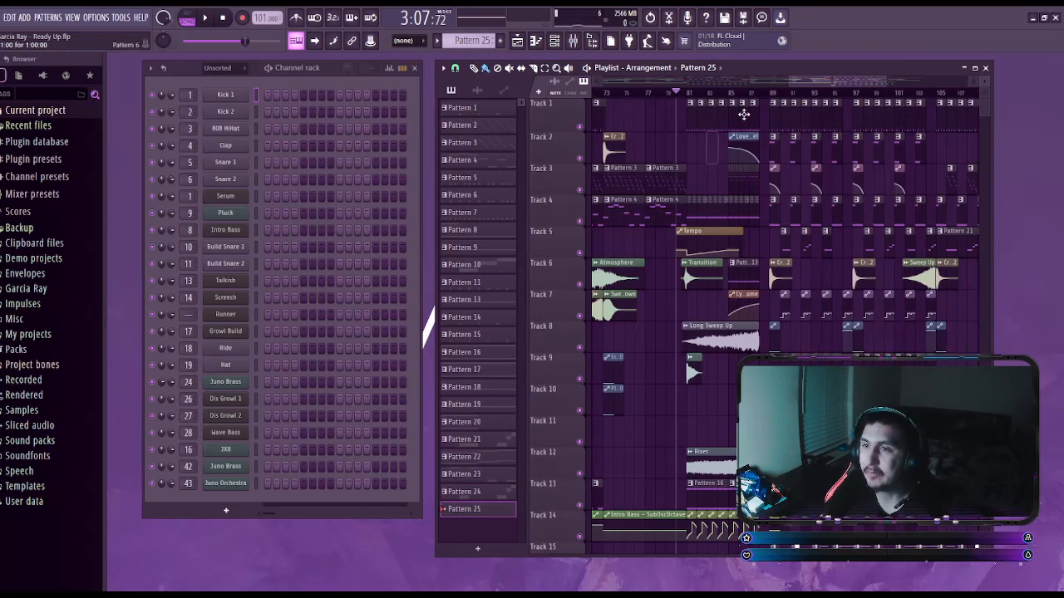
scroll(731, 129, up, 3)
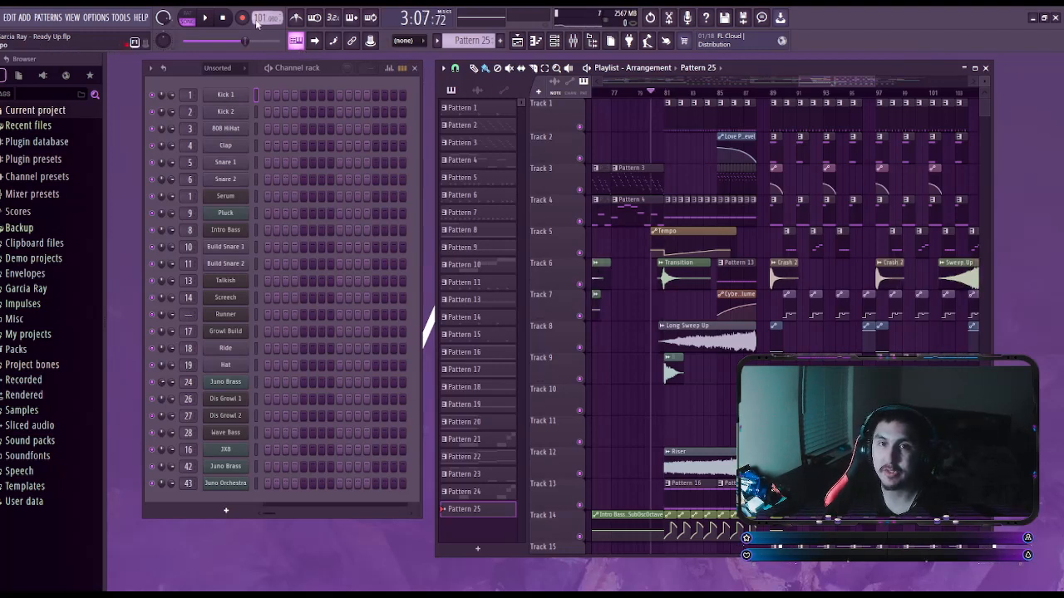
drag(837, 85, 838, 86)
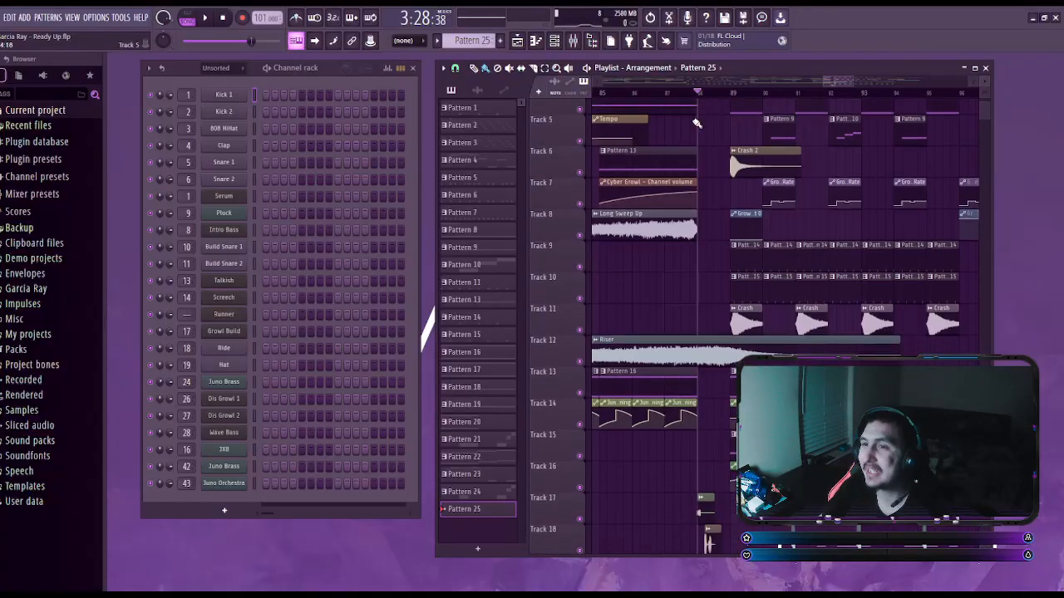
- Solo tracks 9 and 10 and play their patterns in the second drop from bar 89
scroll(697, 123, up, 4)
drag(870, 81, 883, 87)
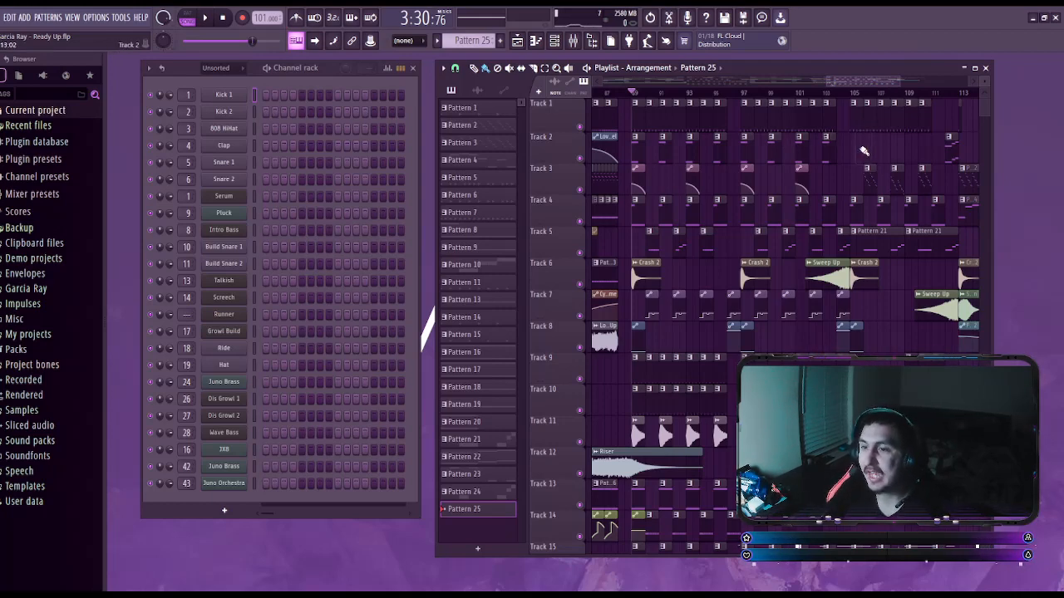
right_click(580, 379)
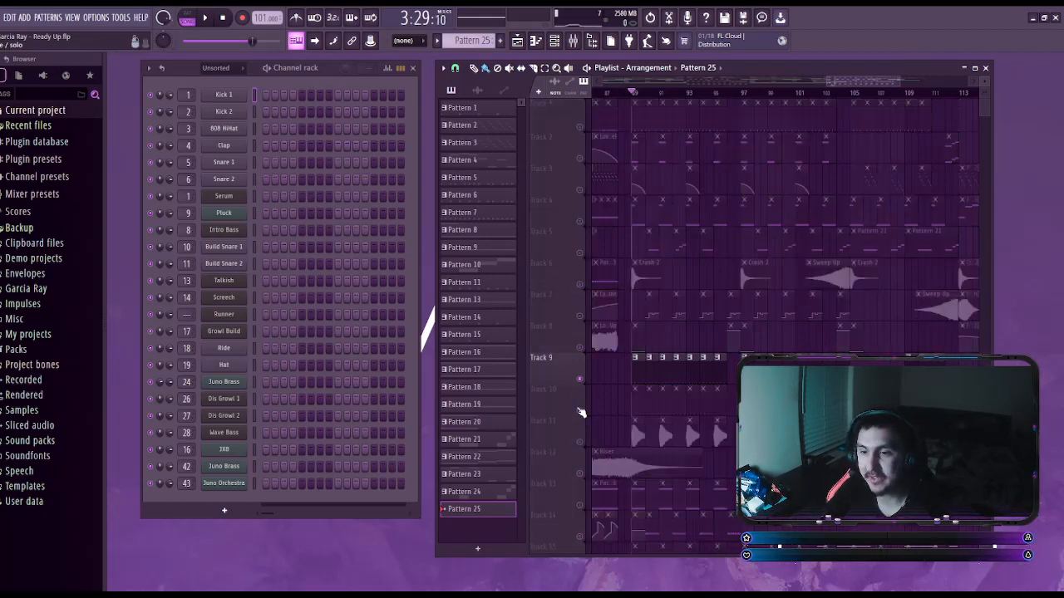
click(579, 410)
click(205, 18)
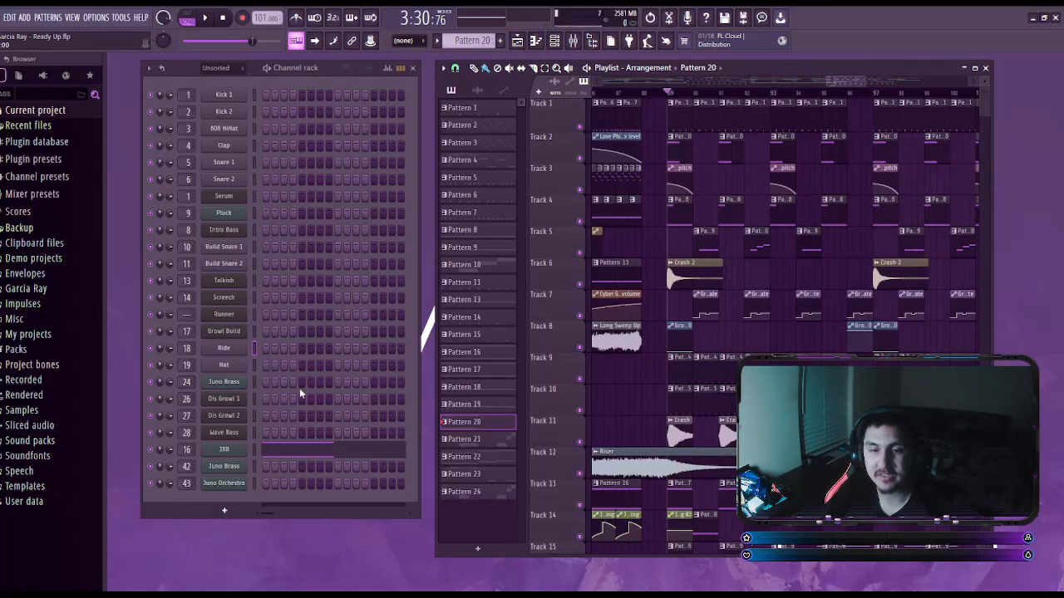
- Examine the JX8 channel of Pattern 20 and play its notes in the piano roll
click(241, 449)
click(766, 126)
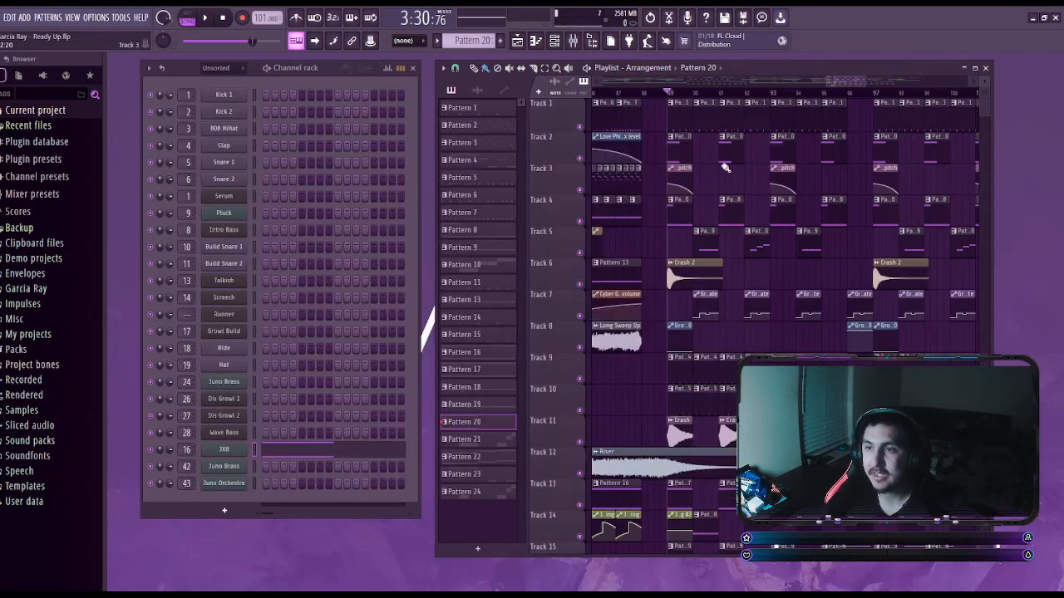
click(374, 454)
click(189, 18)
click(204, 18)
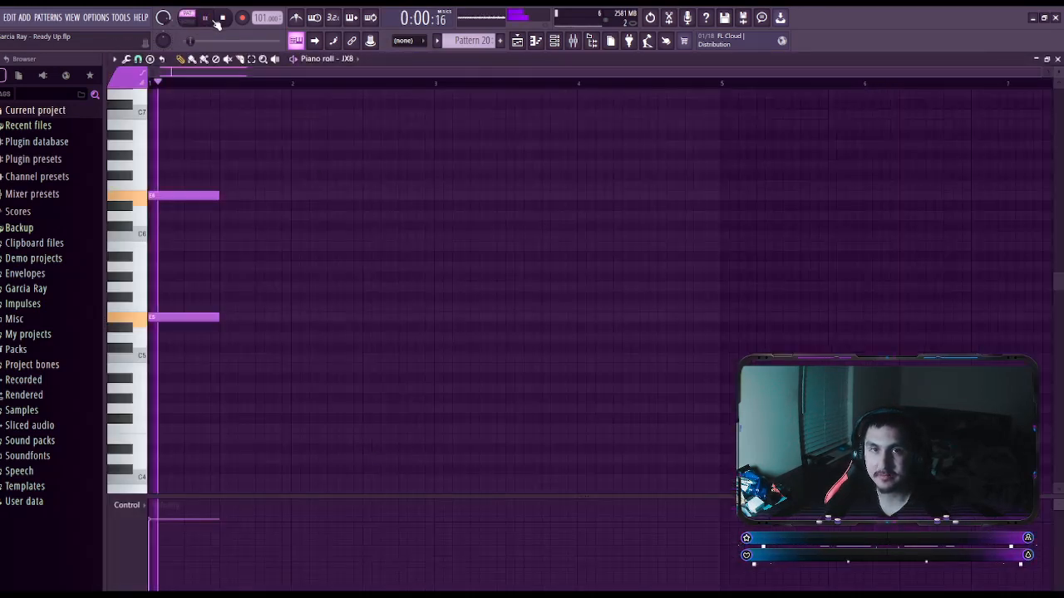
click(223, 18)
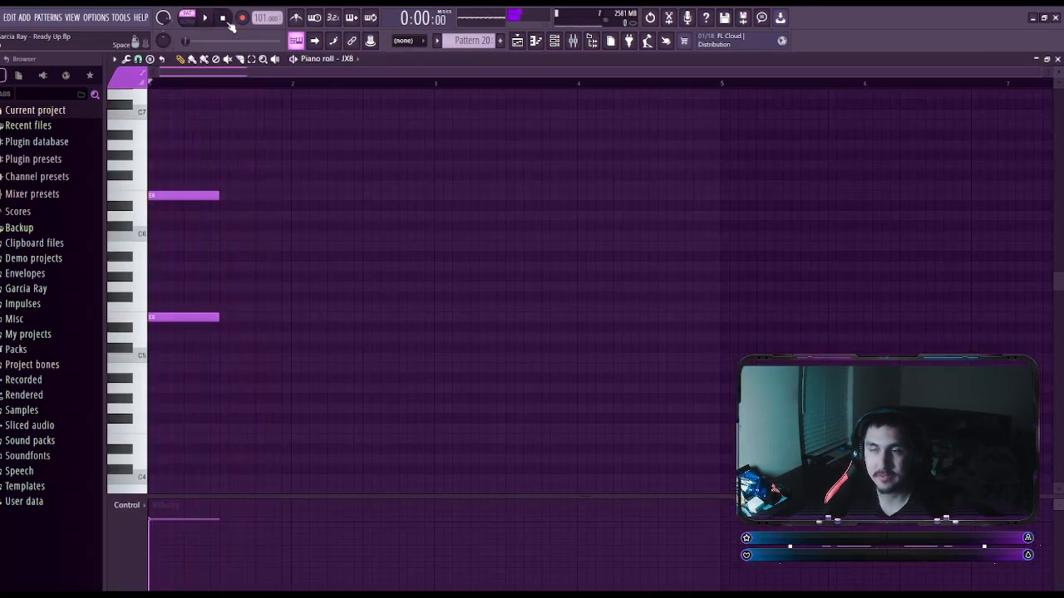
- Close the piano roll, solo tracks 2 and 3, and play the JX8 clips with their pitch automation from bar 89
key(F7)
click(580, 189)
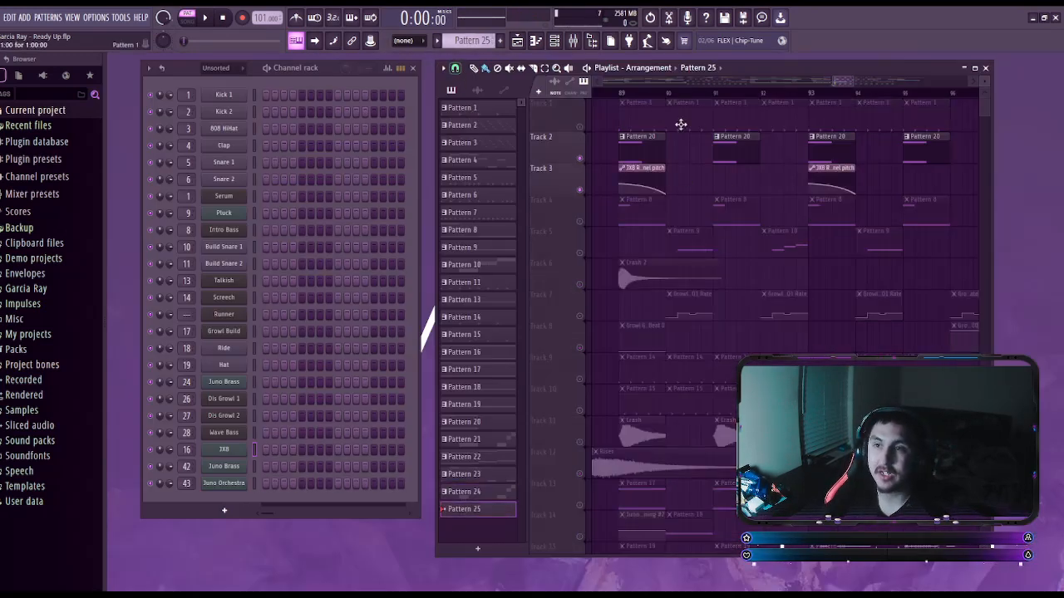
click(623, 93)
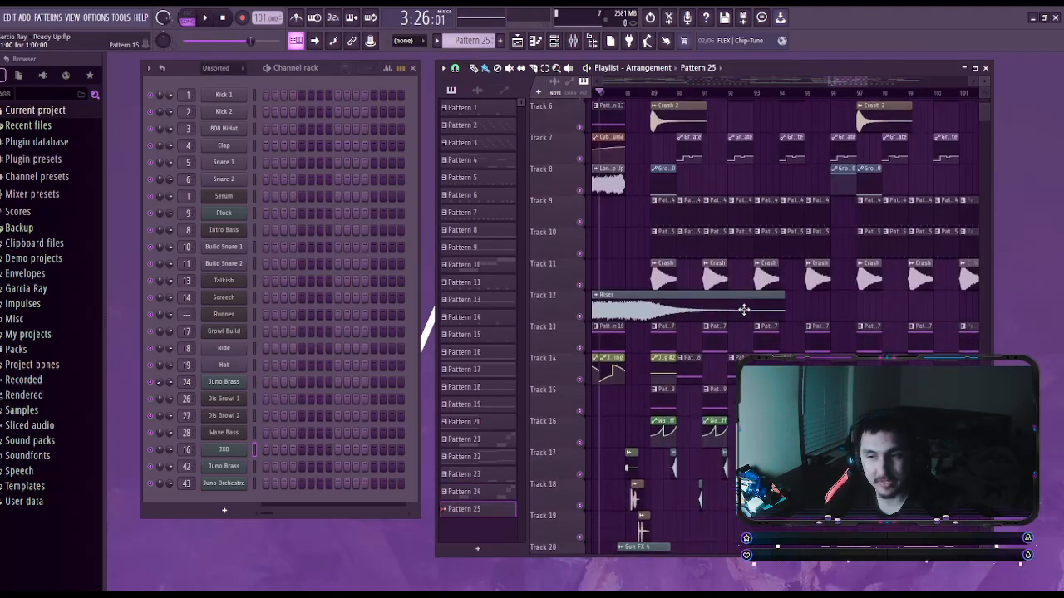
- Play Pattern 18 with its Dis Growl 1 and 2 notes, then play the full second drop from bar 87
click(693, 367)
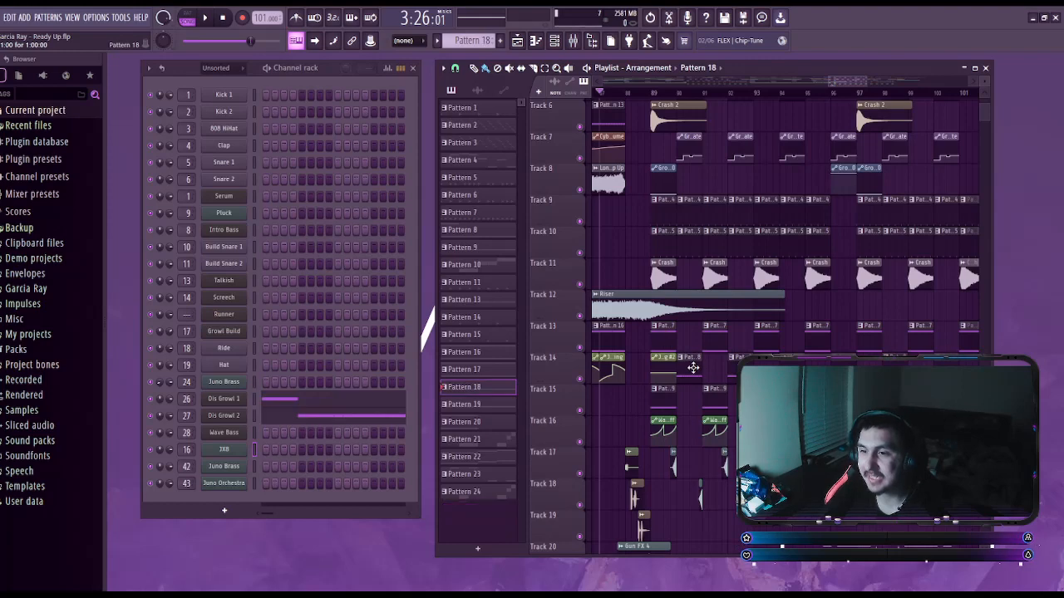
click(204, 17)
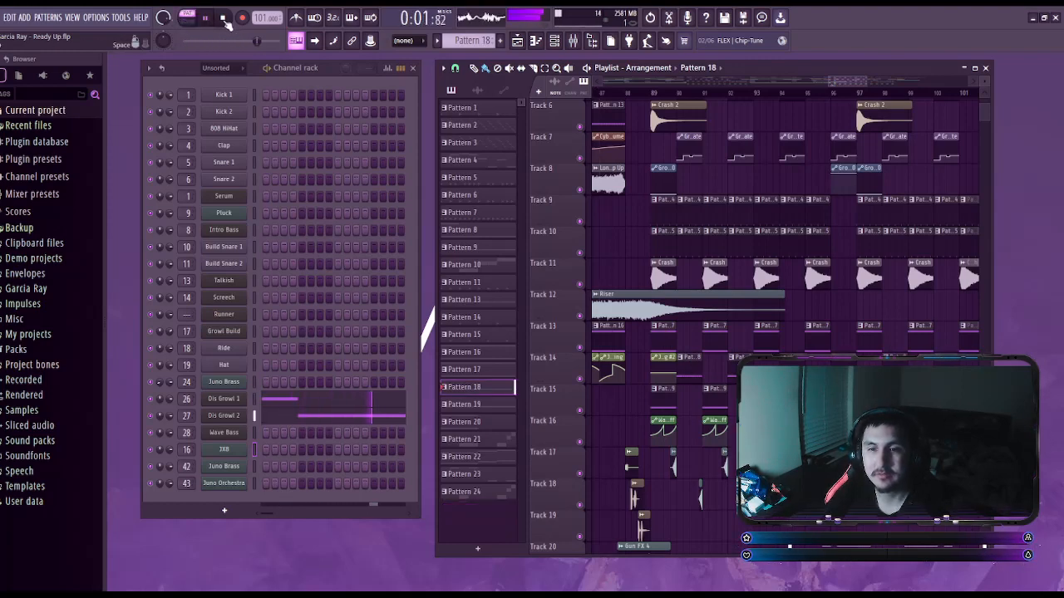
click(223, 18)
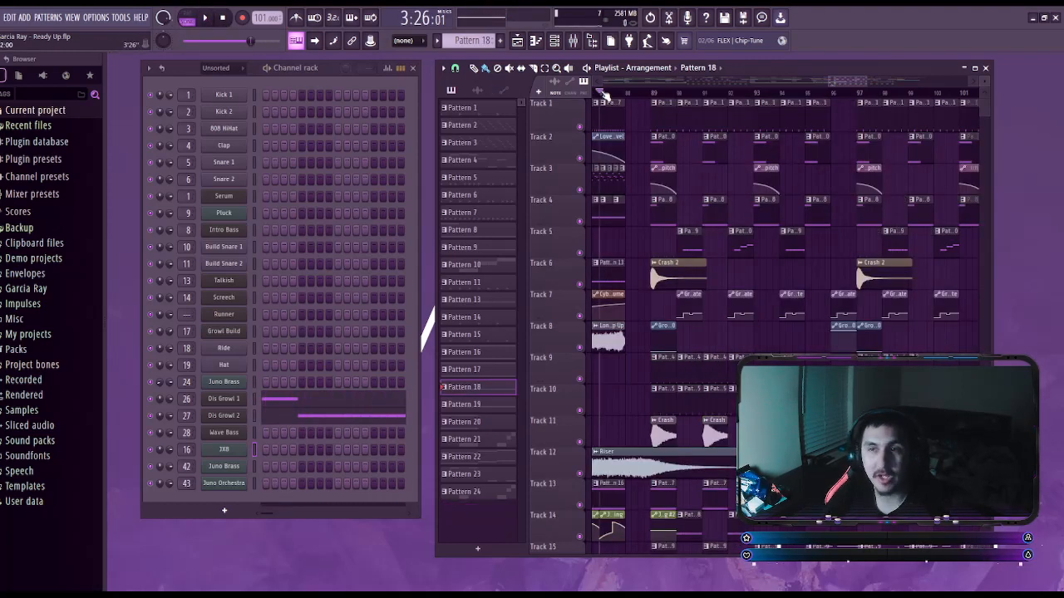
click(210, 22)
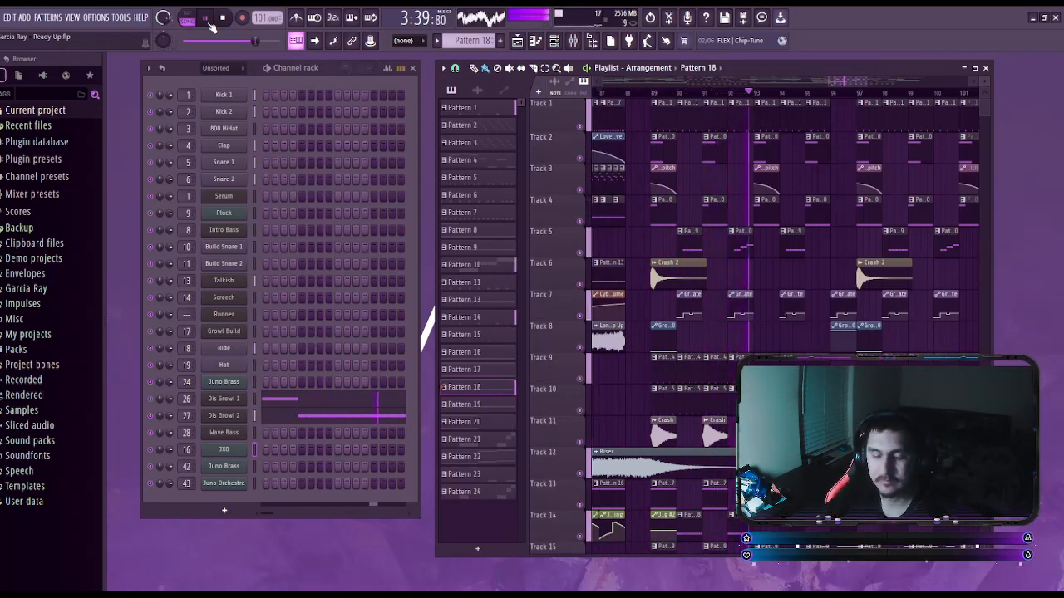
click(222, 18)
- Play the arrangement's final section around bars 105 to 113, then bring the Channel rack to the front
drag(845, 82, 882, 83)
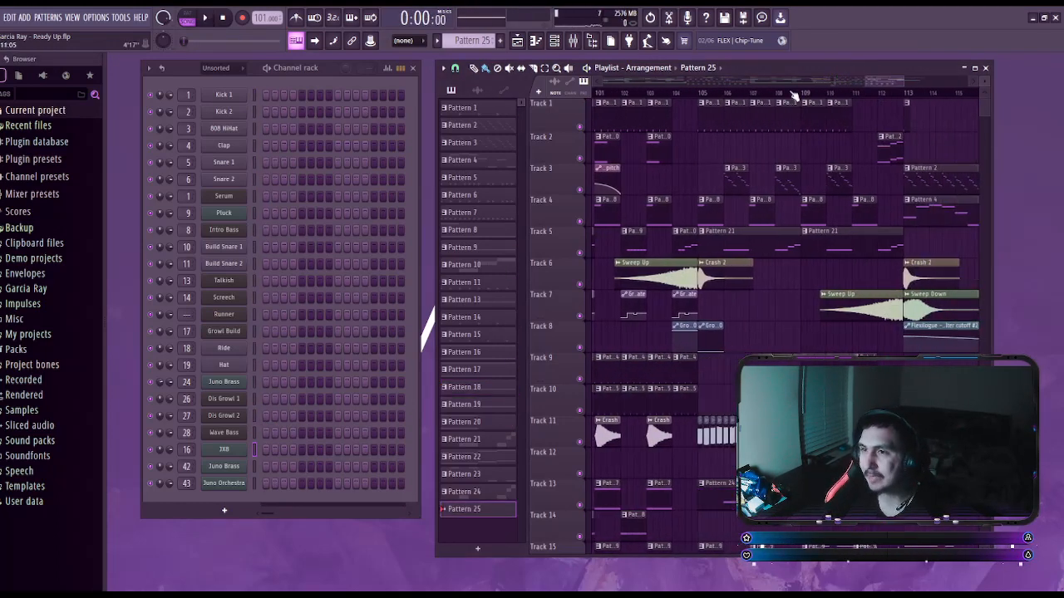
key(space)
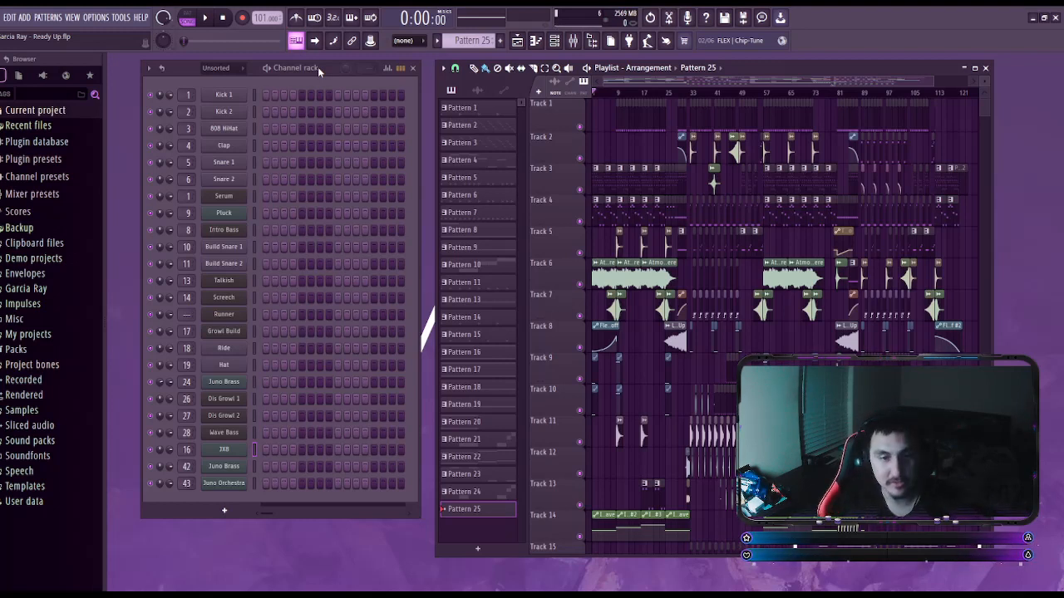
click(326, 67)
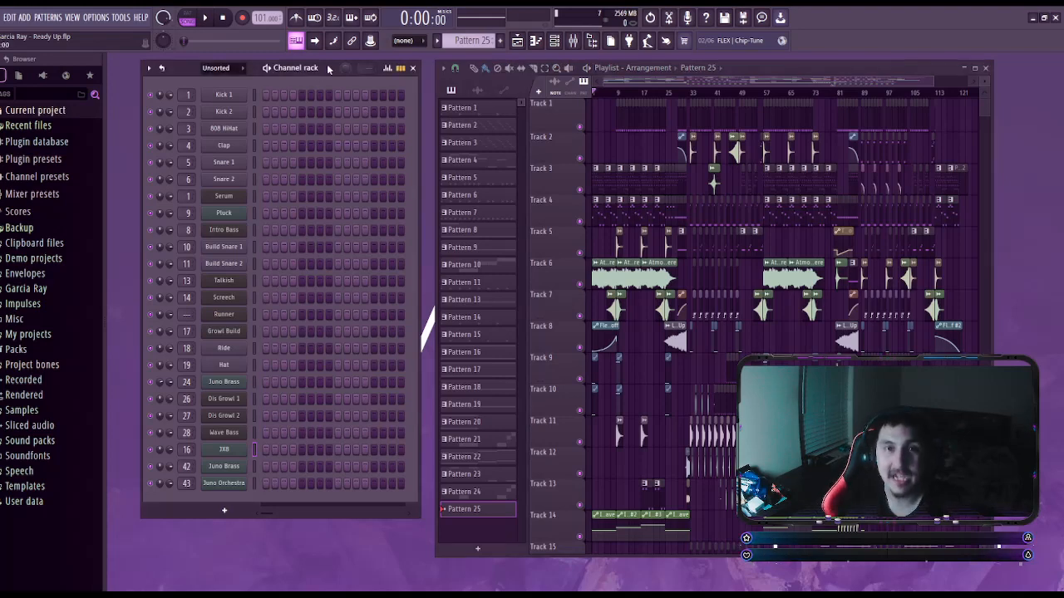